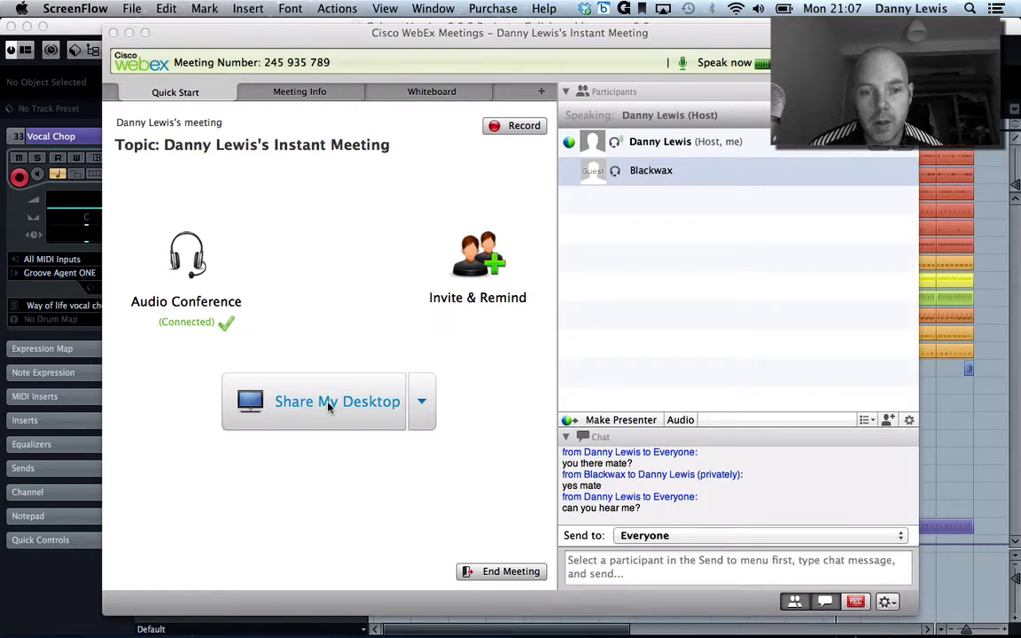
- Share the desktop in the WebEx meeting so participants can see the Cubase project
click(421, 405)
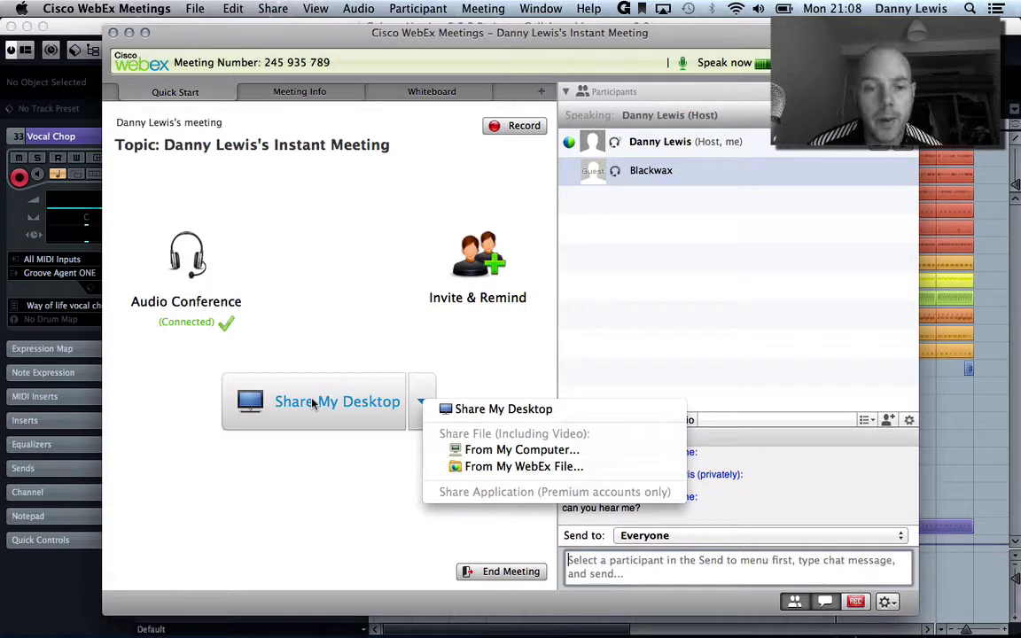
click(336, 348)
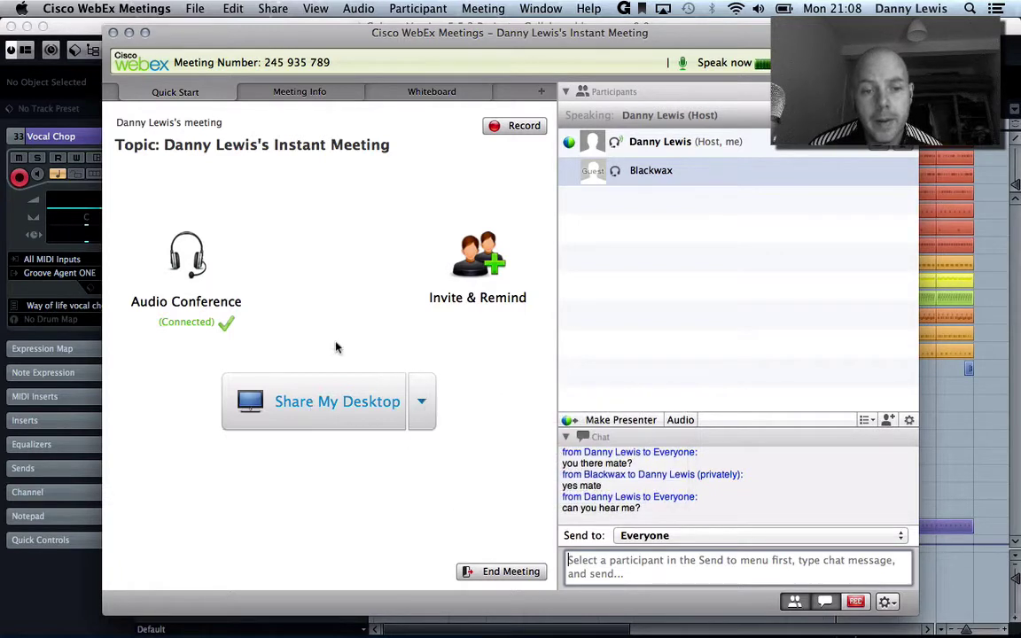
click(321, 401)
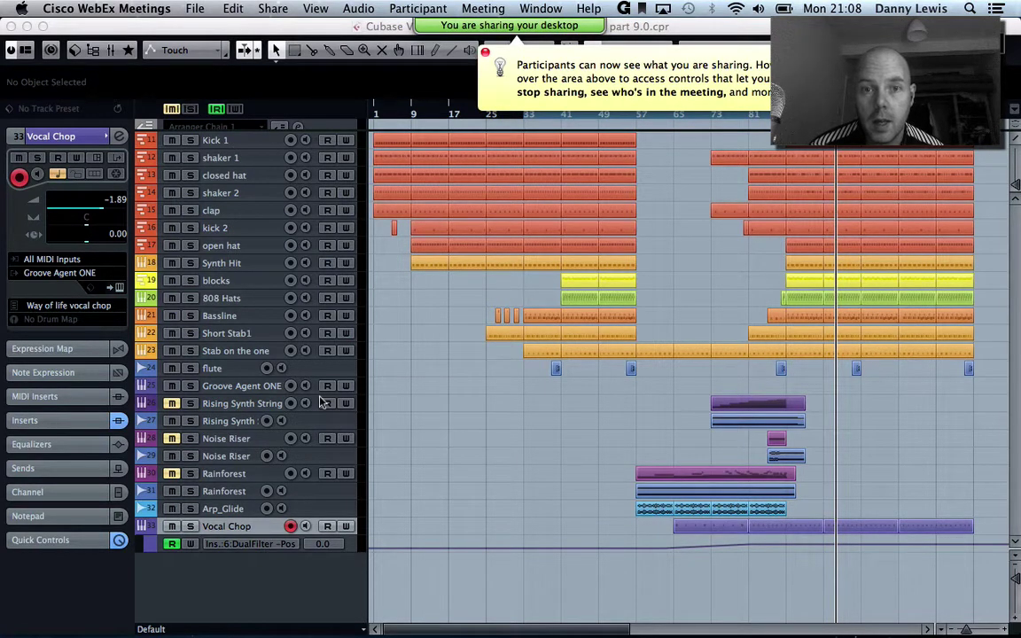
- Play the arrangement from bar 17, stop it, and show the Arp_Glide track's insert effects
click(477, 312)
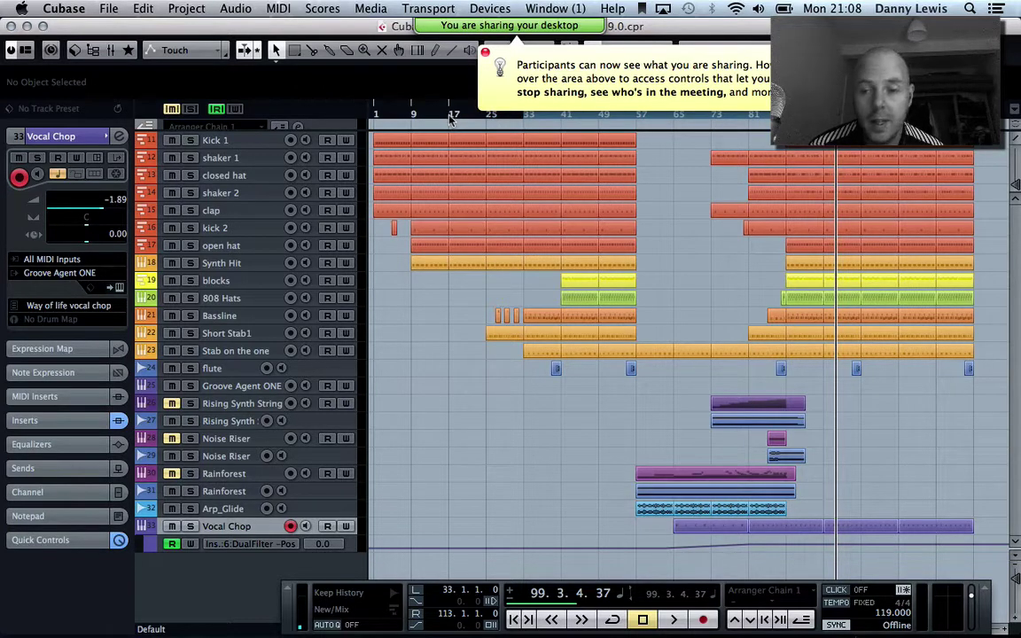
click(450, 120)
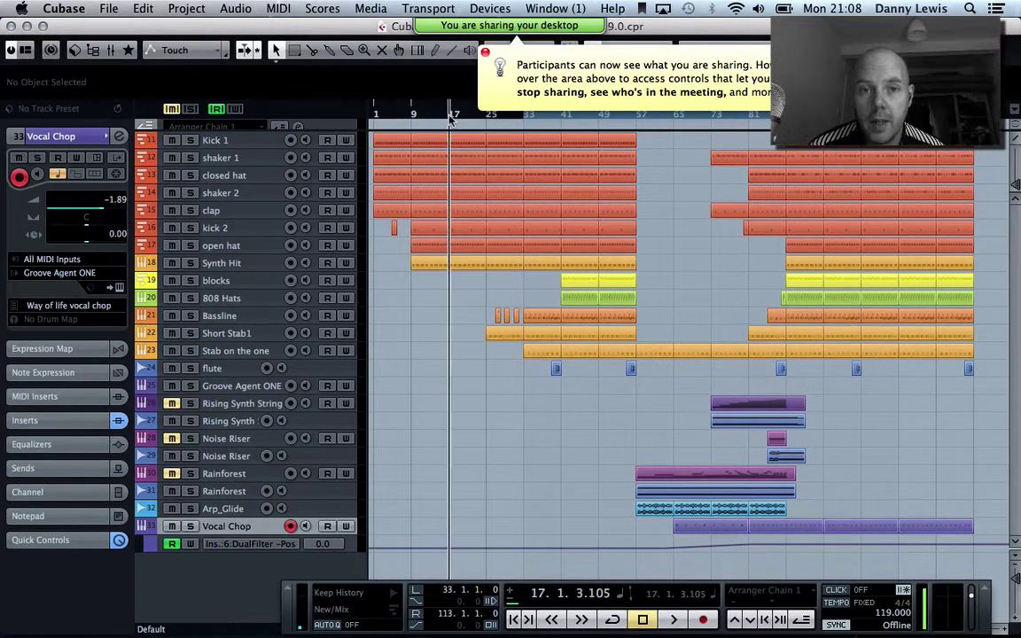
key(space)
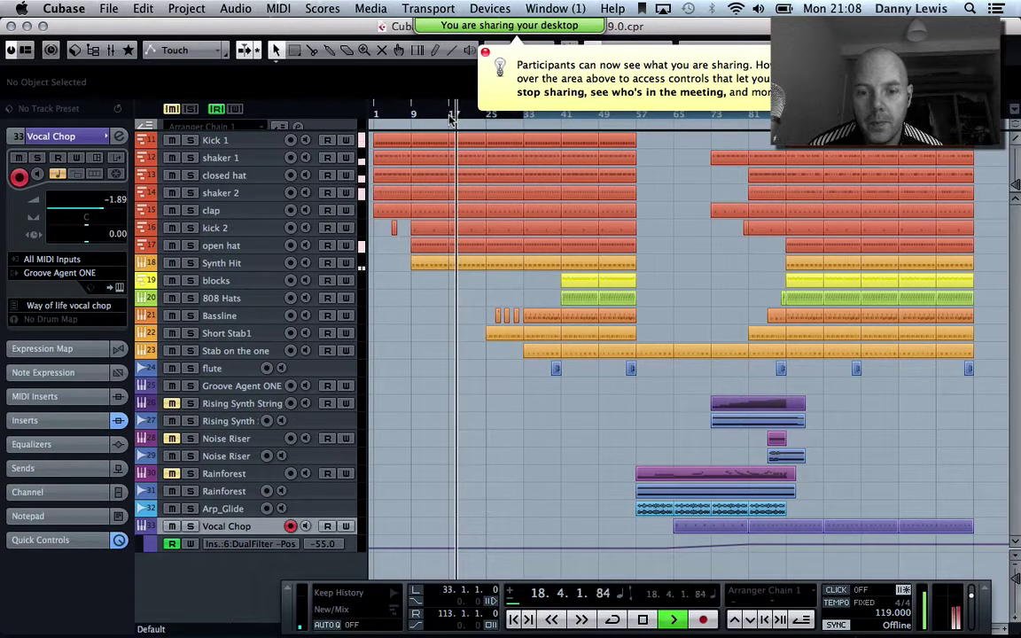
click(642, 621)
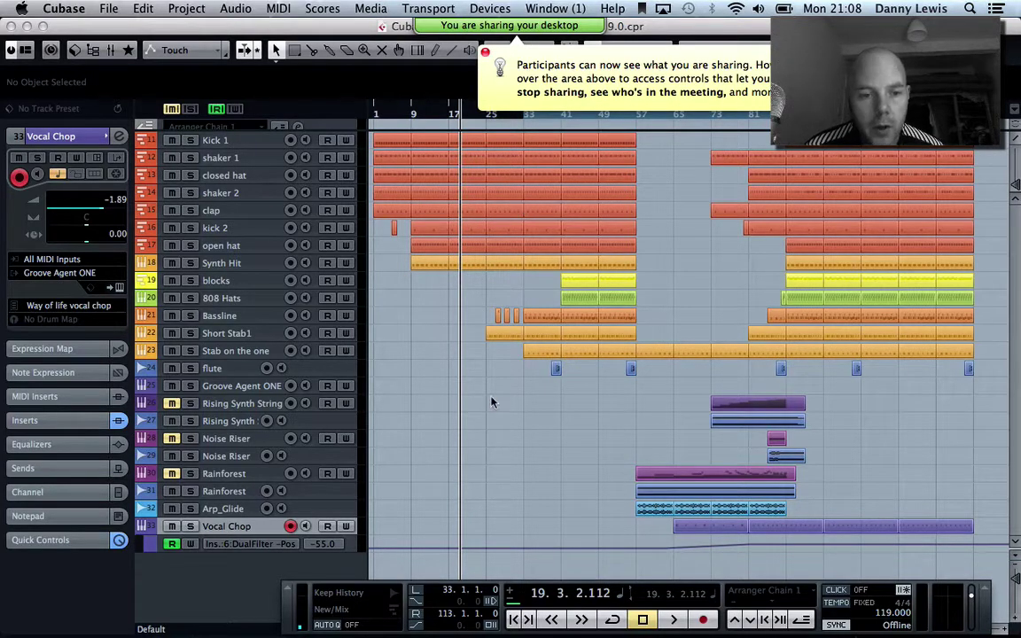
click(216, 509)
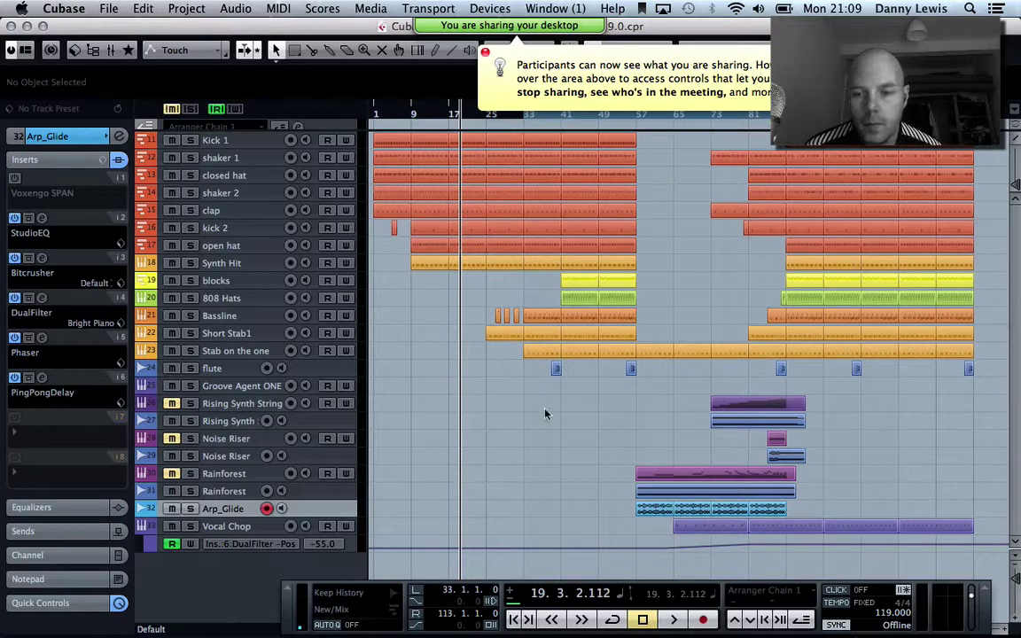
- Select the Vocal Chop track to show its Groove Agent ONE settings in the Inspector
click(278, 526)
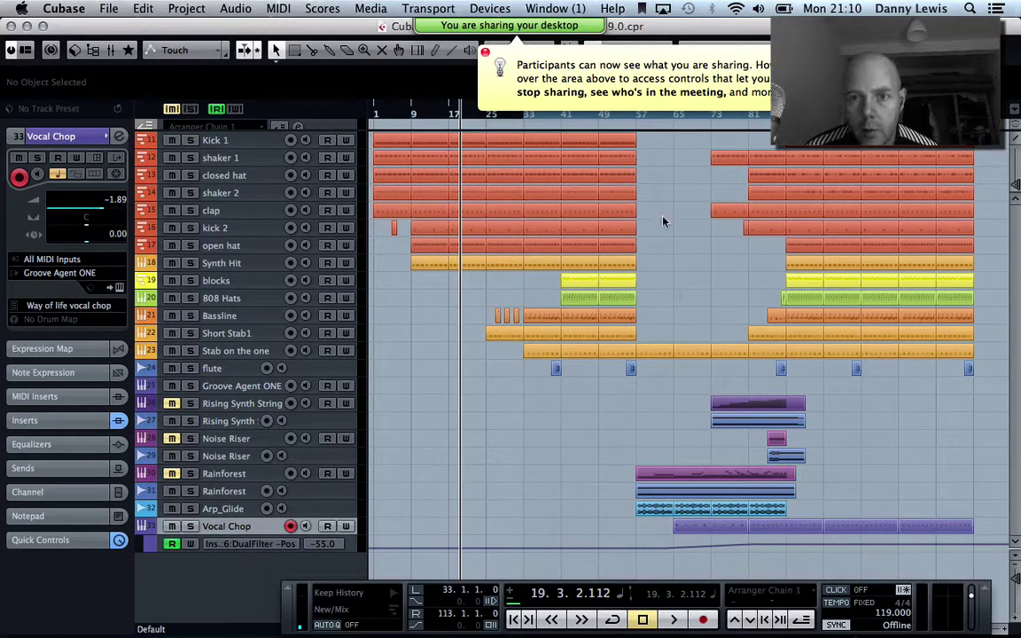
- Play from bar 55, lower system volume, and open the 'Way of life vocal chop' Groove Agent ONE instrument
click(629, 118)
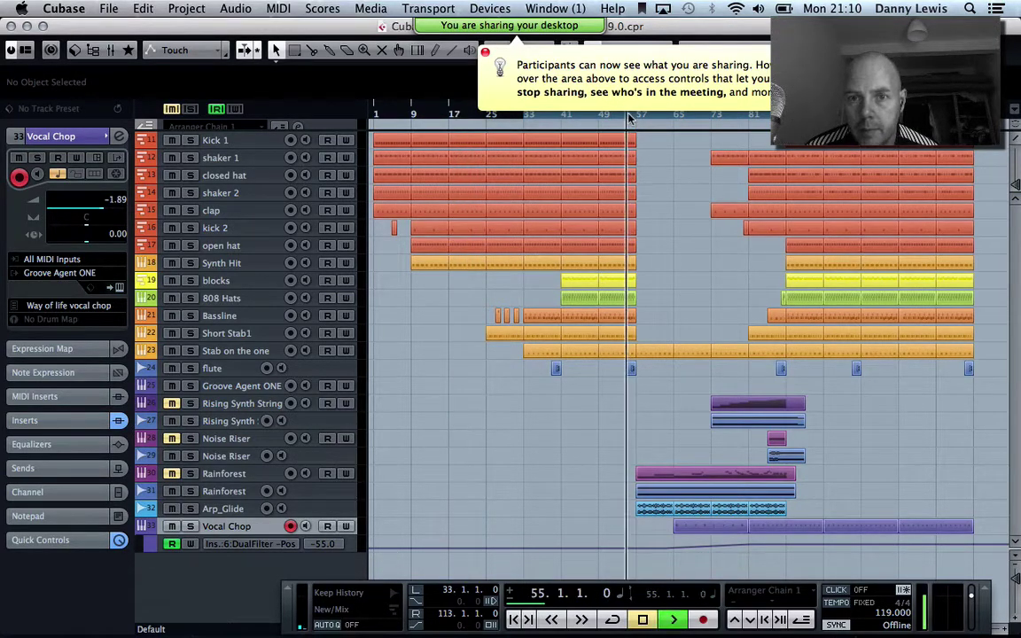
key(space)
key(XF86AudioLowerVolume)
key(XF86AudioLowerVolume)
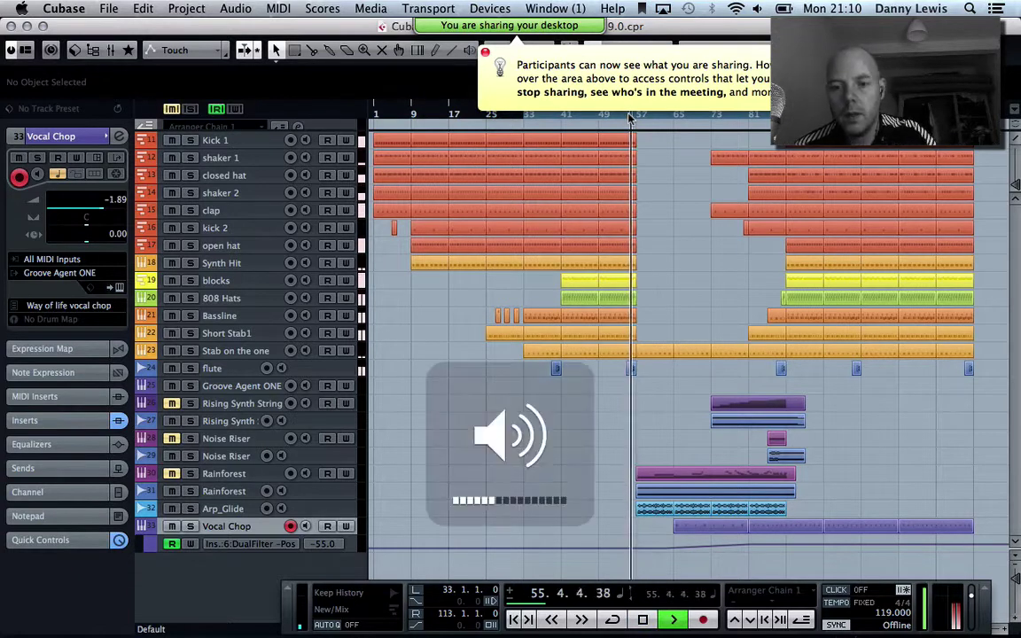
click(120, 288)
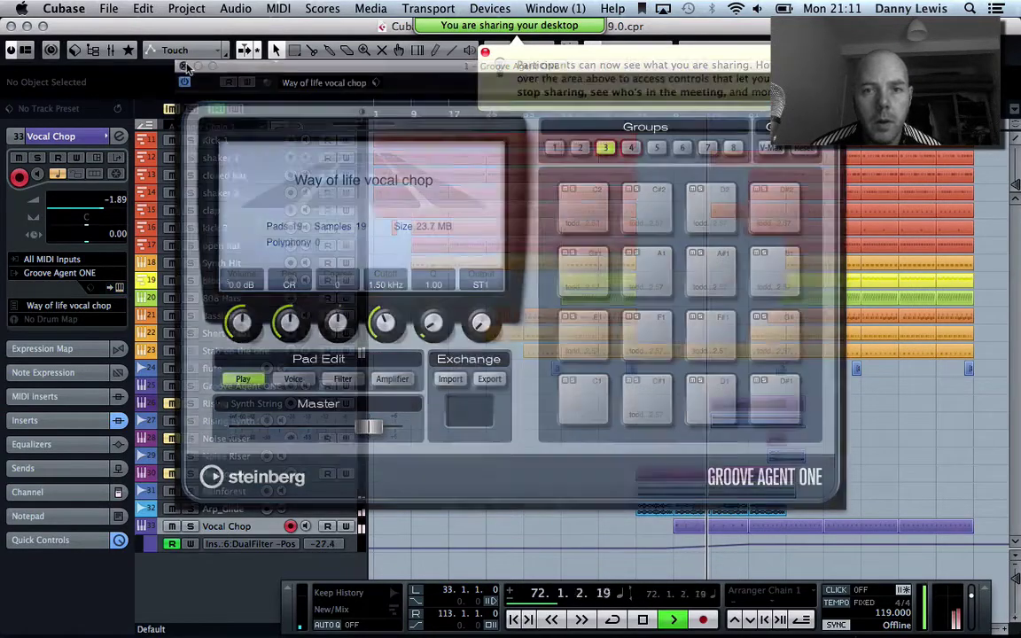
- Close the Groove Agent ONE instrument window to return to the arrangement
click(183, 65)
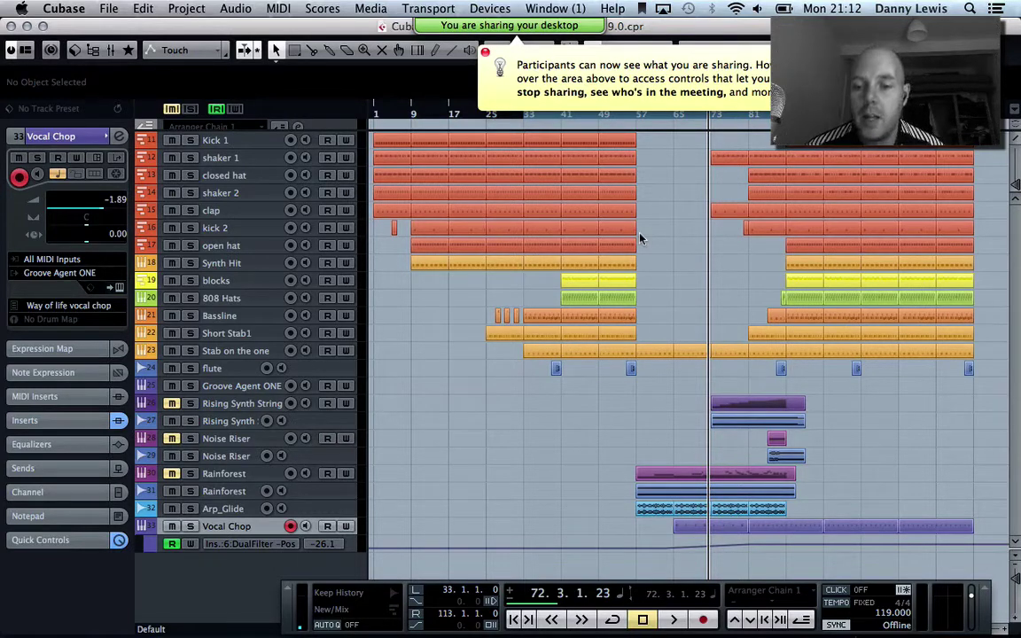
- Resume playback from about bar 72 and enlarge the Vocal Chop track to show its DualFilter automation
click(710, 118)
key(space)
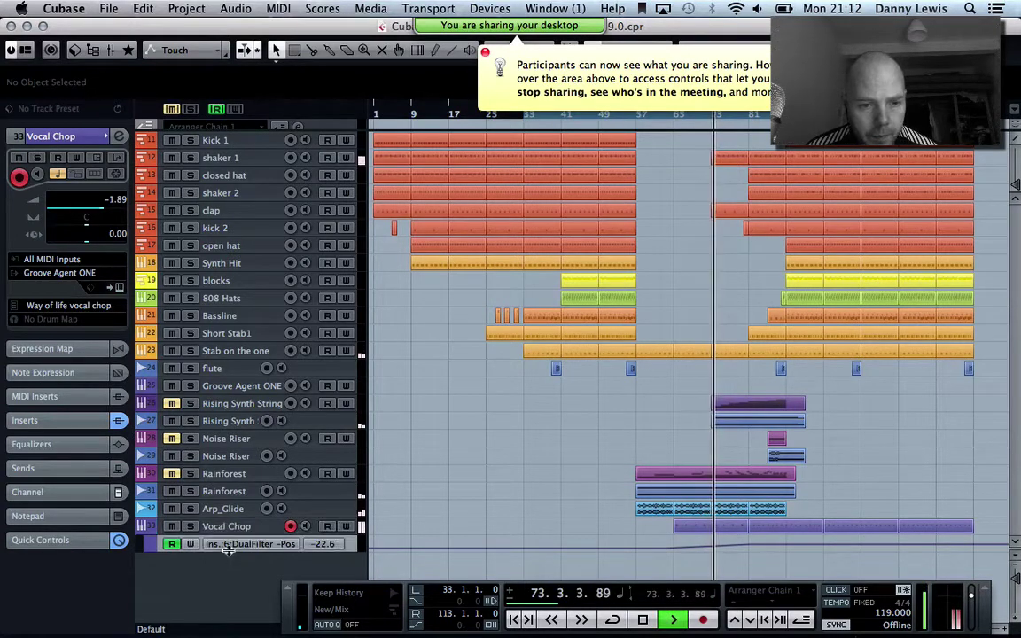
drag(228, 550, 239, 618)
scroll(385, 291, down, 1)
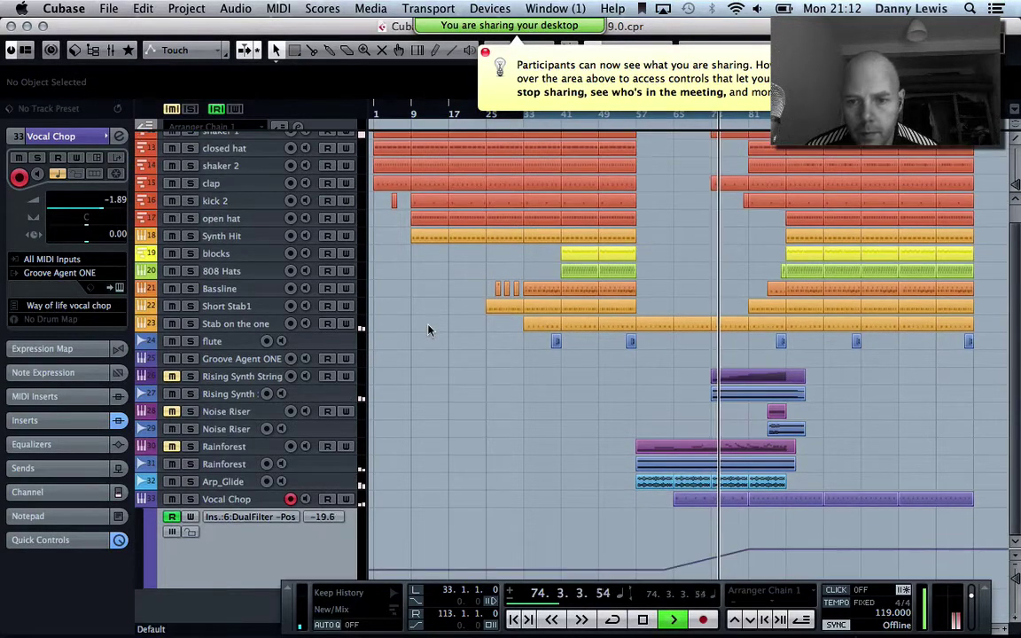
click(237, 501)
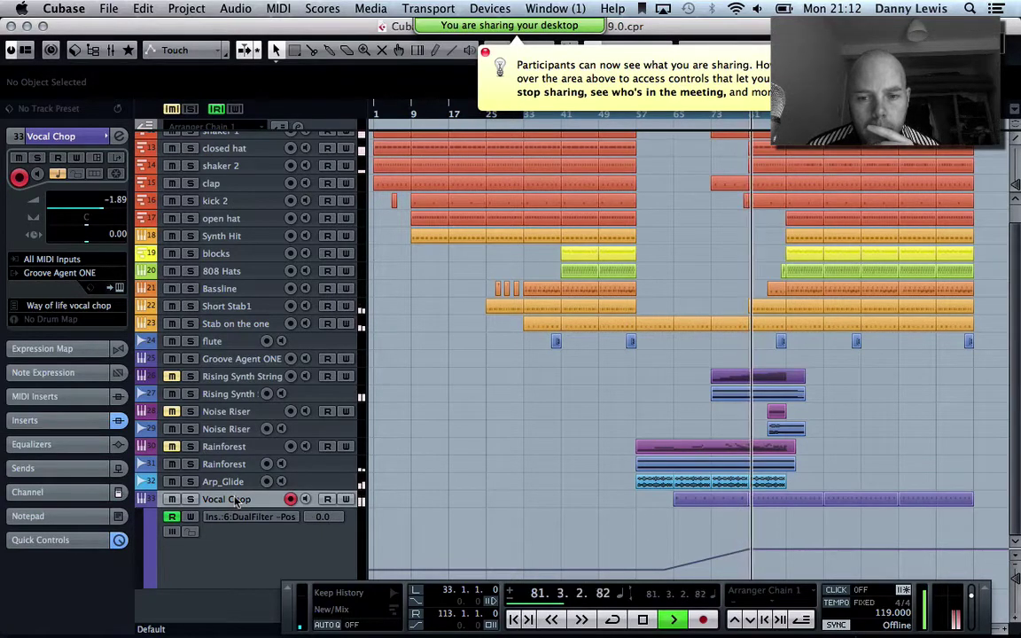
- Check the Vocal Chop part's repeated notes in the Key Editor, then stop playback at bar 90
double_click(785, 501)
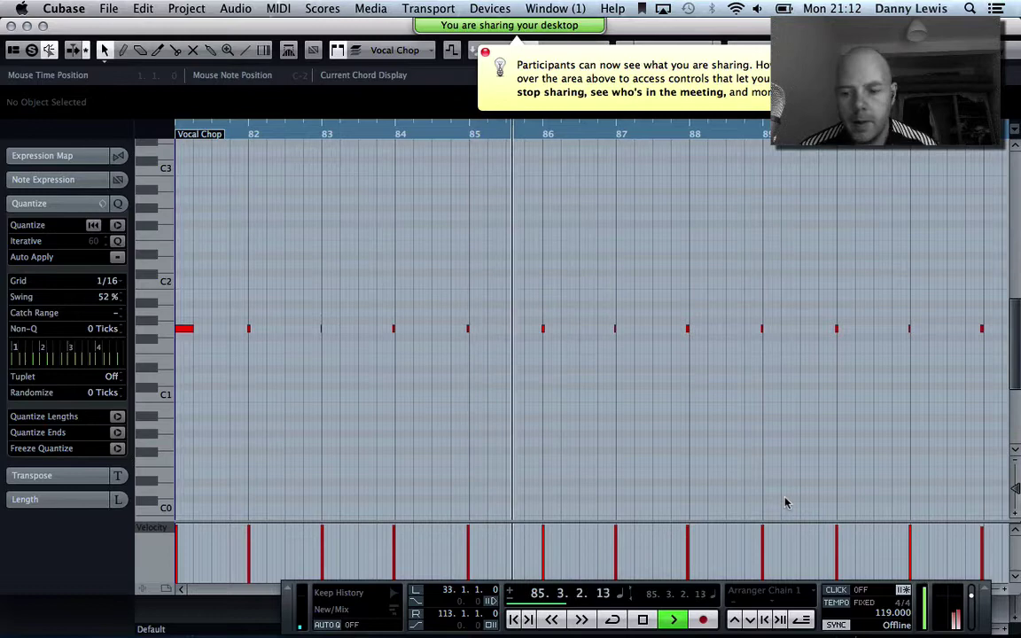
key(Escape)
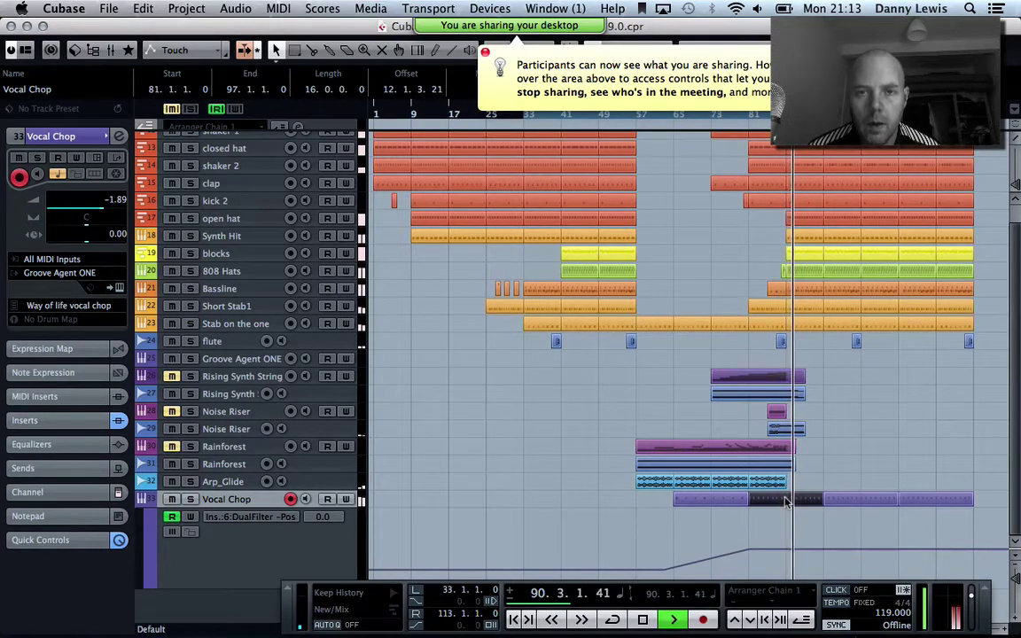
key(space)
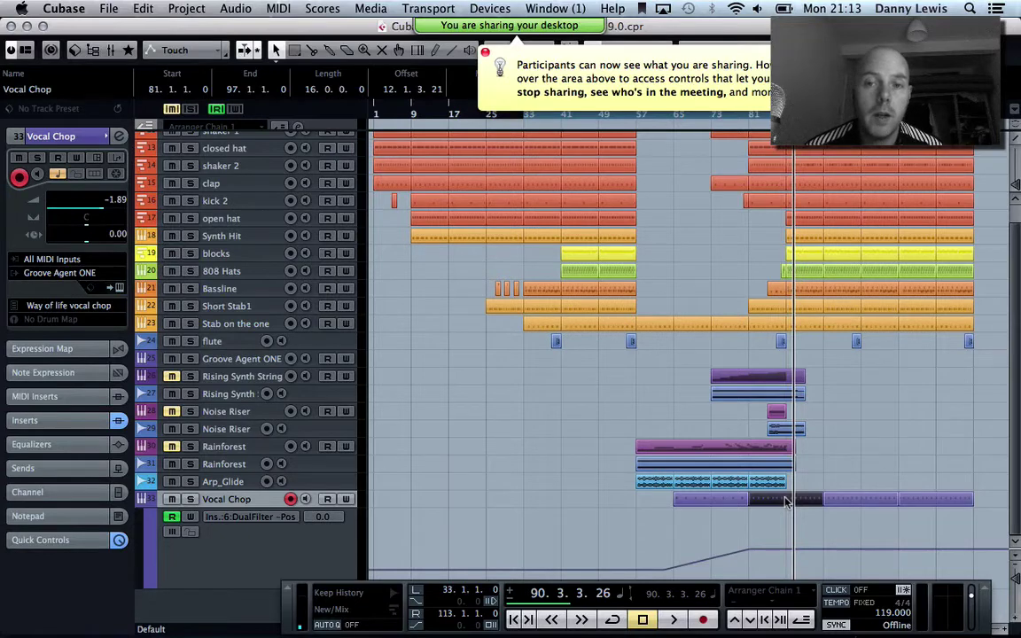
scroll(786, 502, right, 3)
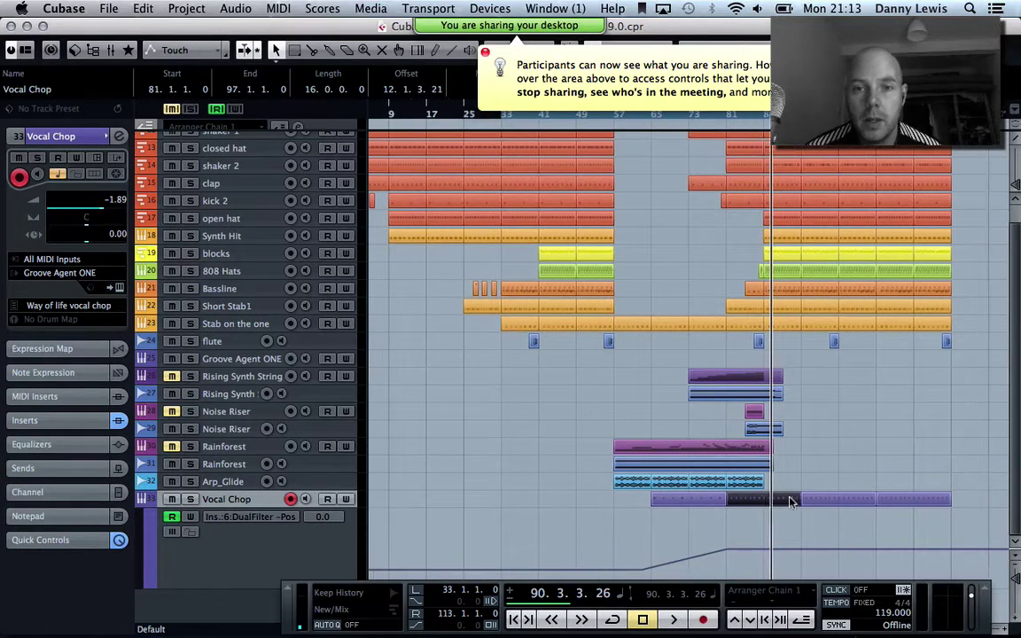
scroll(792, 503, right, 2)
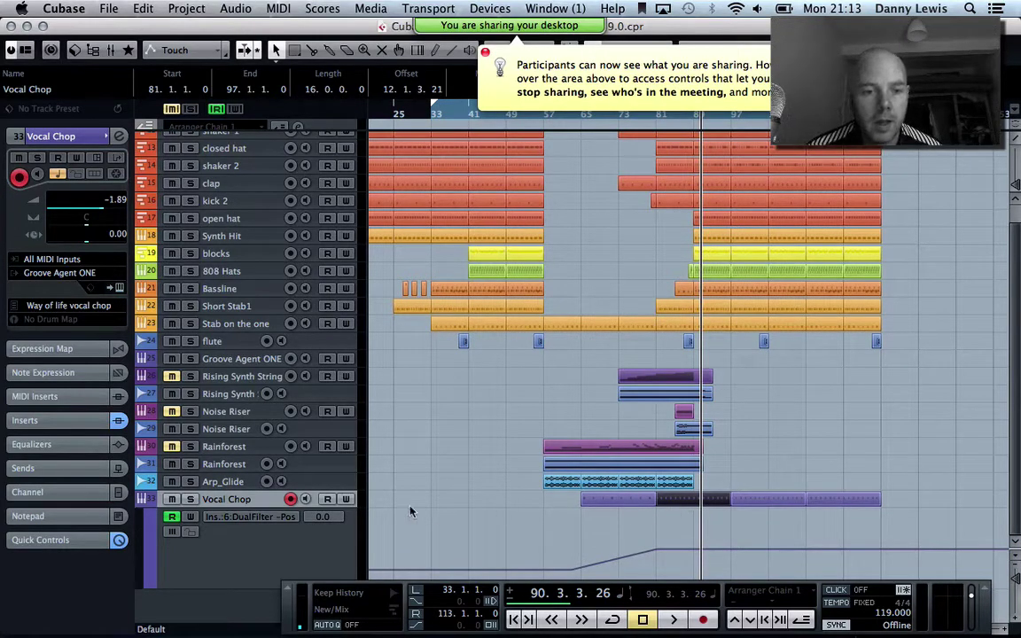
- Open the Vocal Chop PingPongDelay (1/4, 30 feedback, 25 mix) and enable its automation Write
click(53, 420)
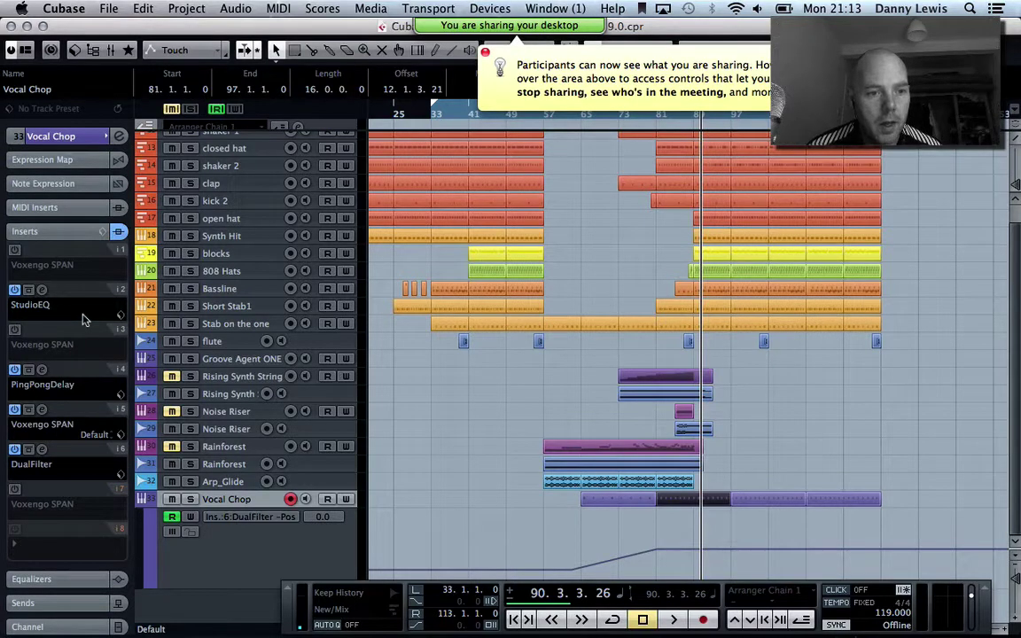
click(41, 369)
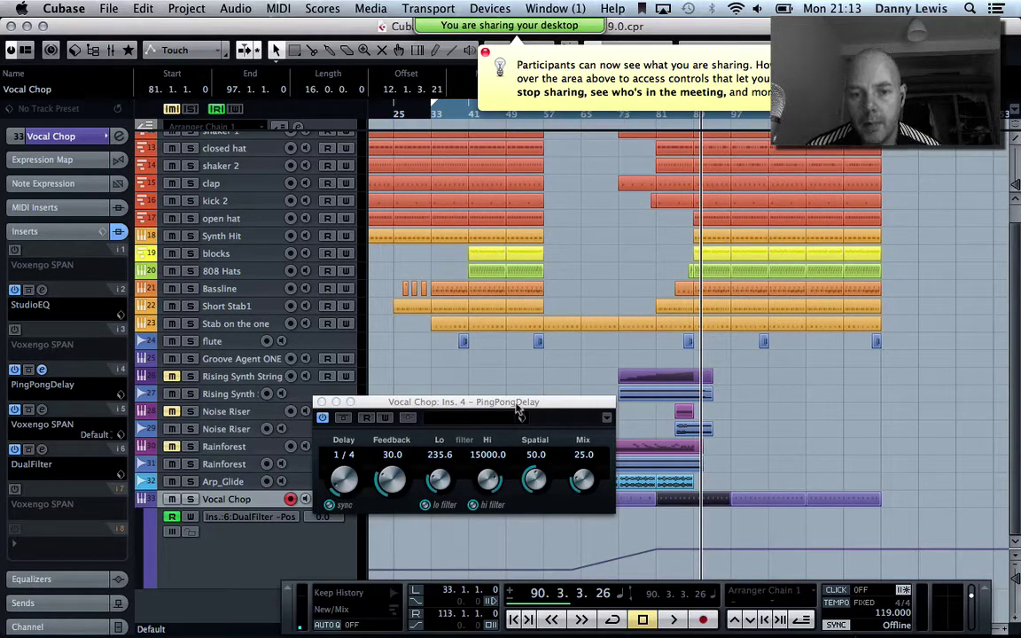
drag(519, 403, 515, 290)
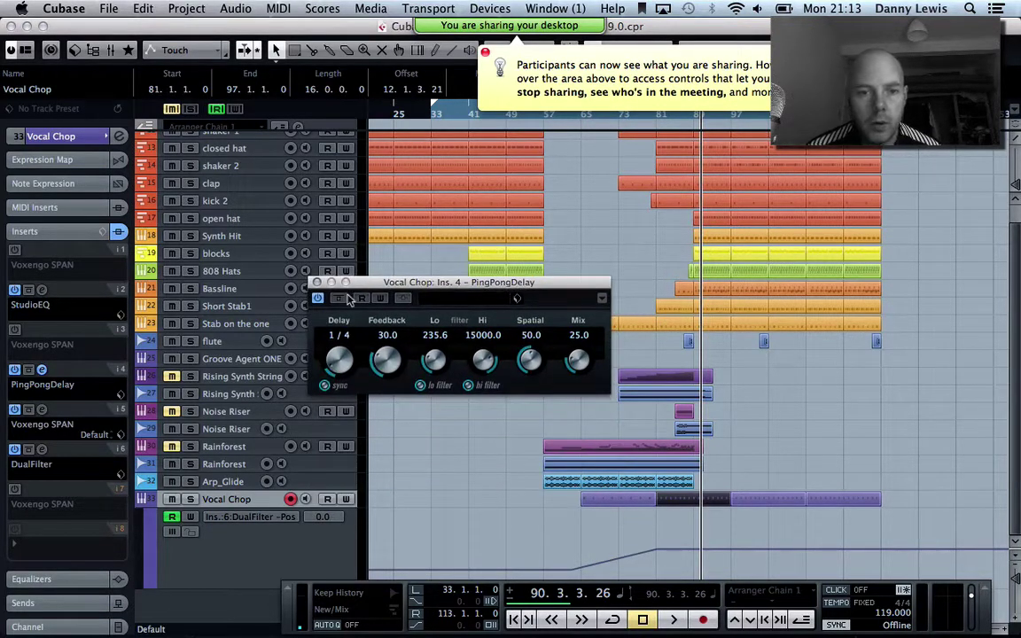
click(379, 298)
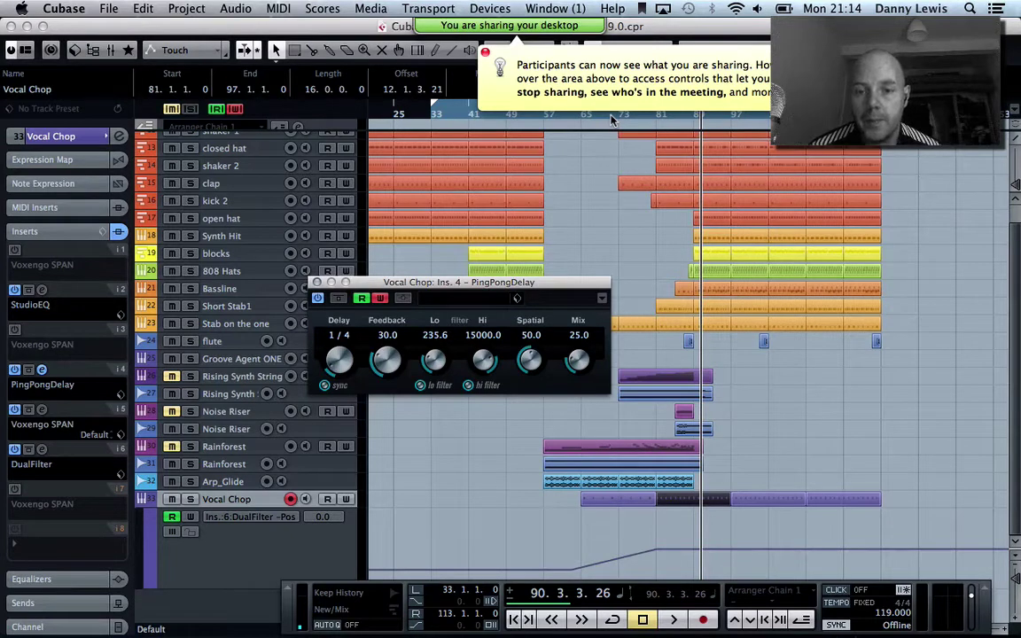
- Play from bar 71, writing PingPongDelay feedback from 30 up to 100, then start lowering the mix
click(612, 119)
key(space)
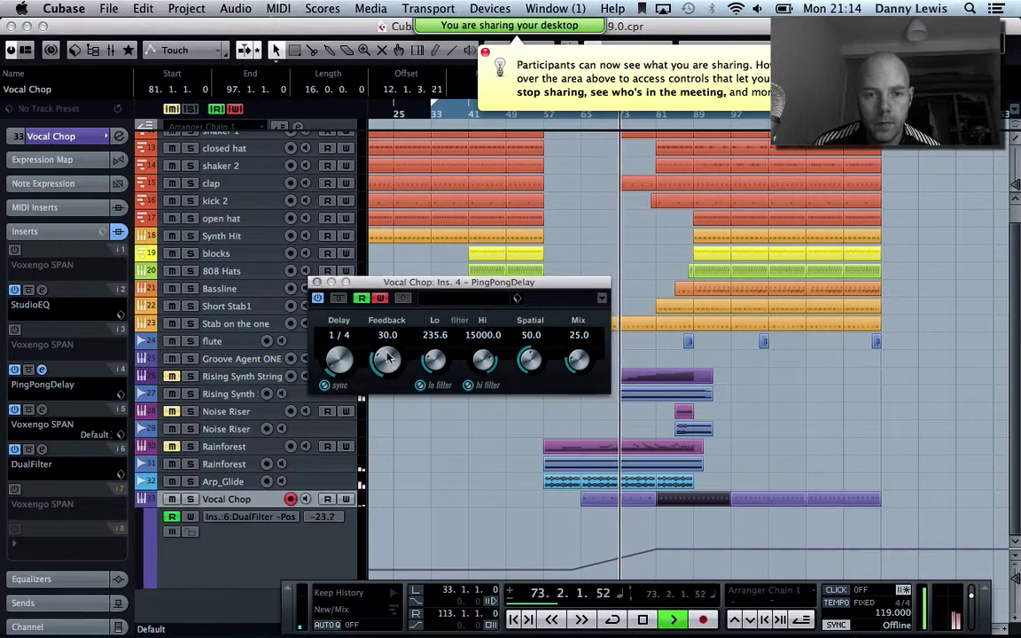
scroll(388, 356, up, 3)
scroll(387, 354, up, 3)
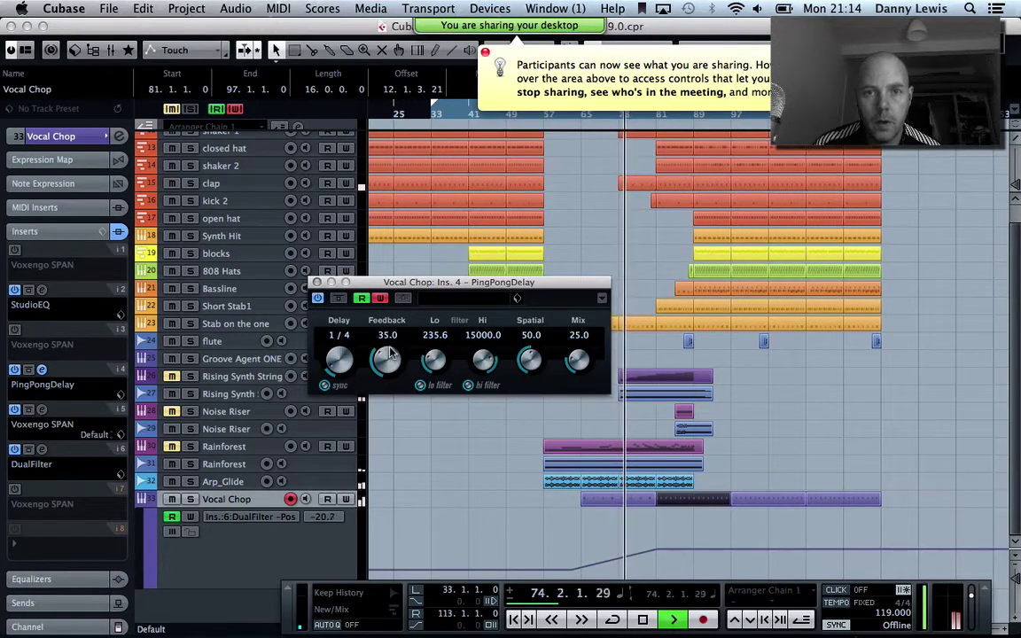
scroll(389, 351, up, 8)
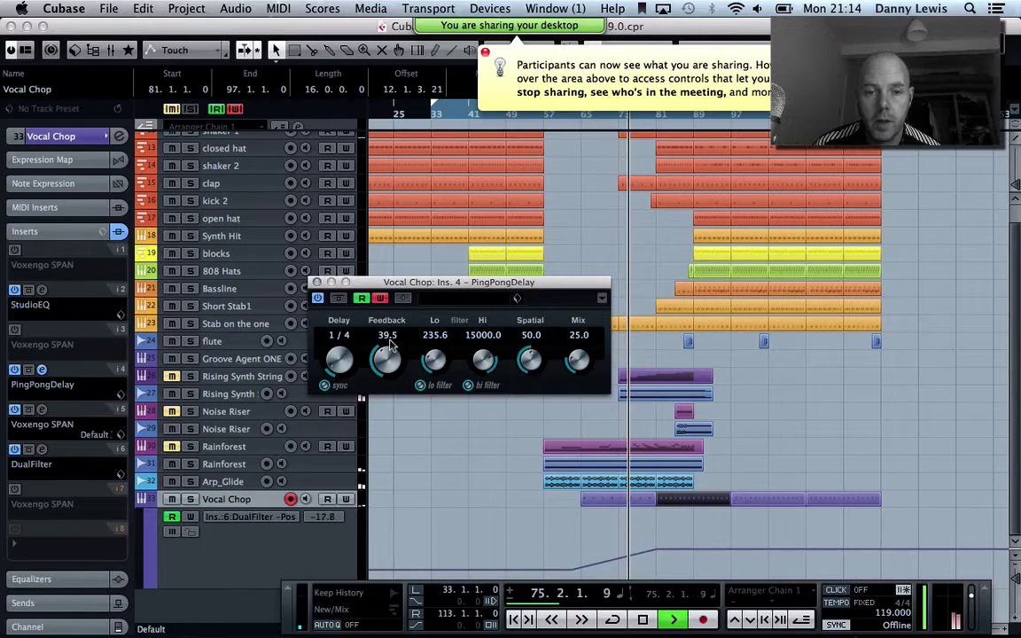
scroll(388, 335, up, 5)
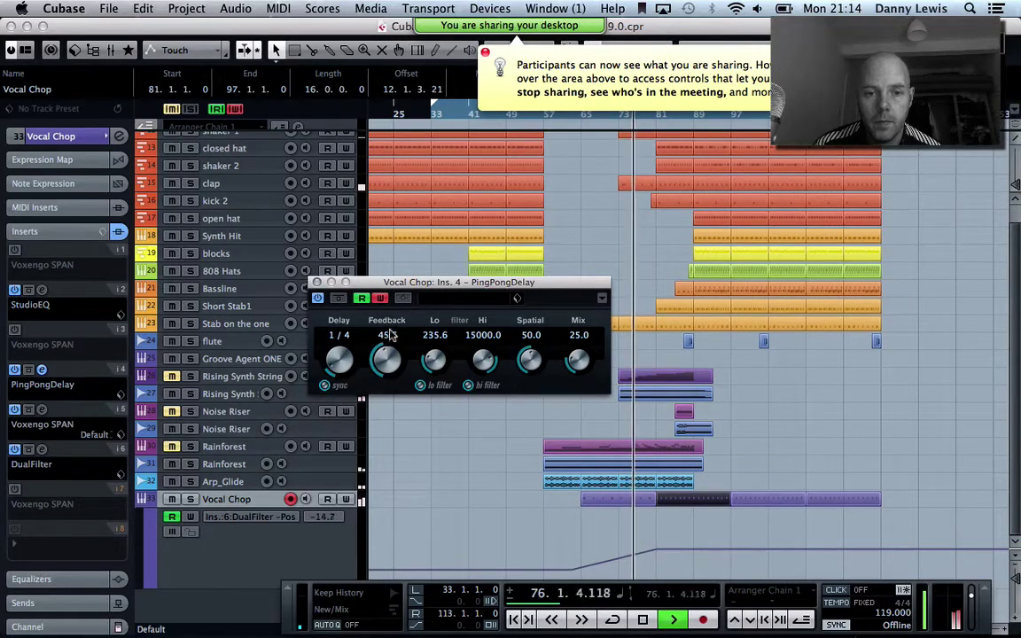
scroll(390, 328, up, 7)
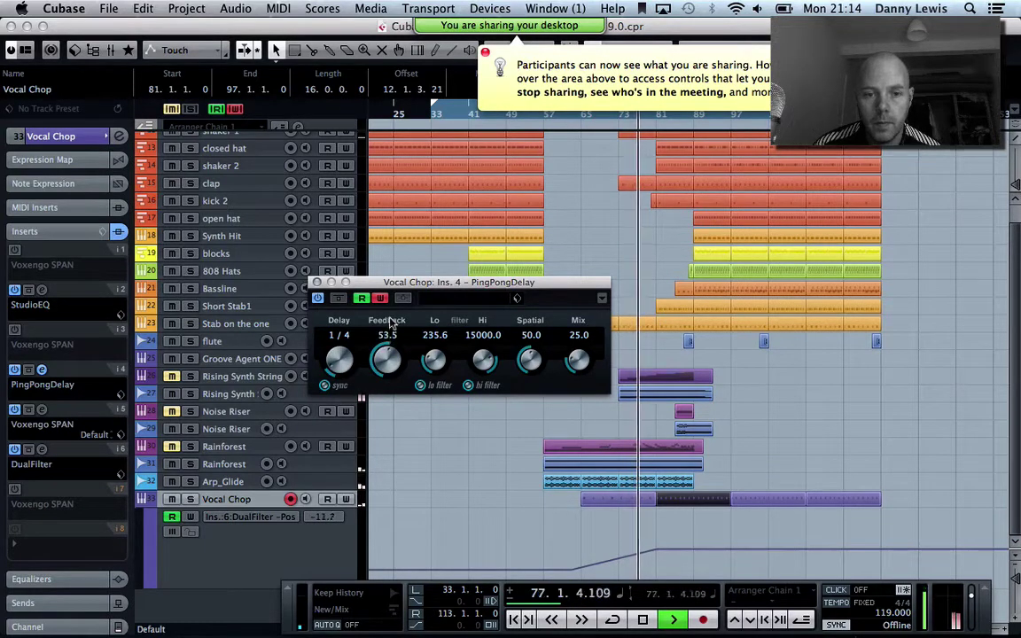
scroll(390, 321, up, 8)
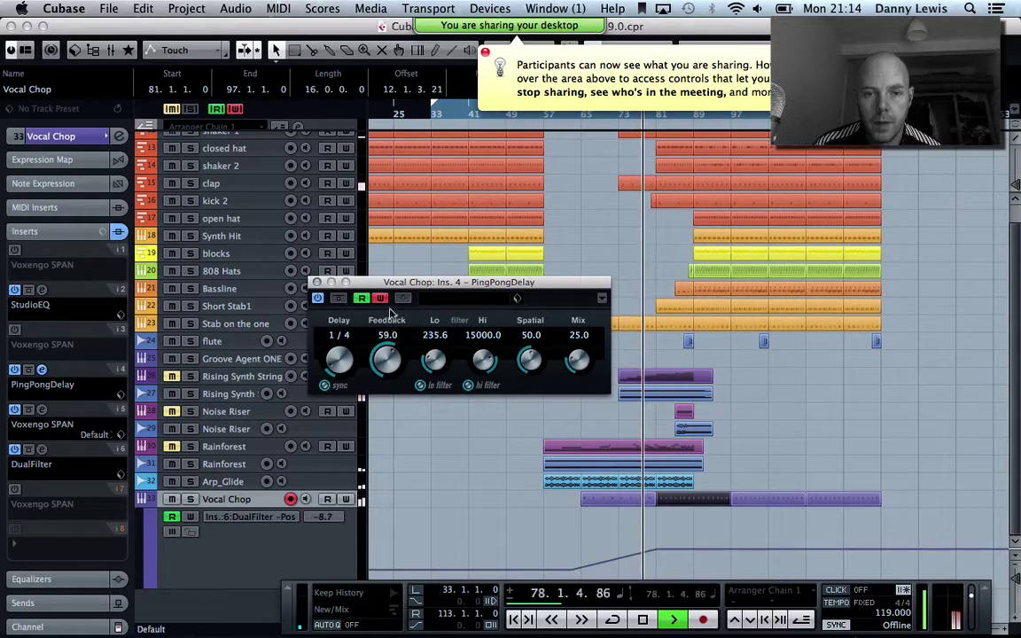
scroll(391, 305, up, 8)
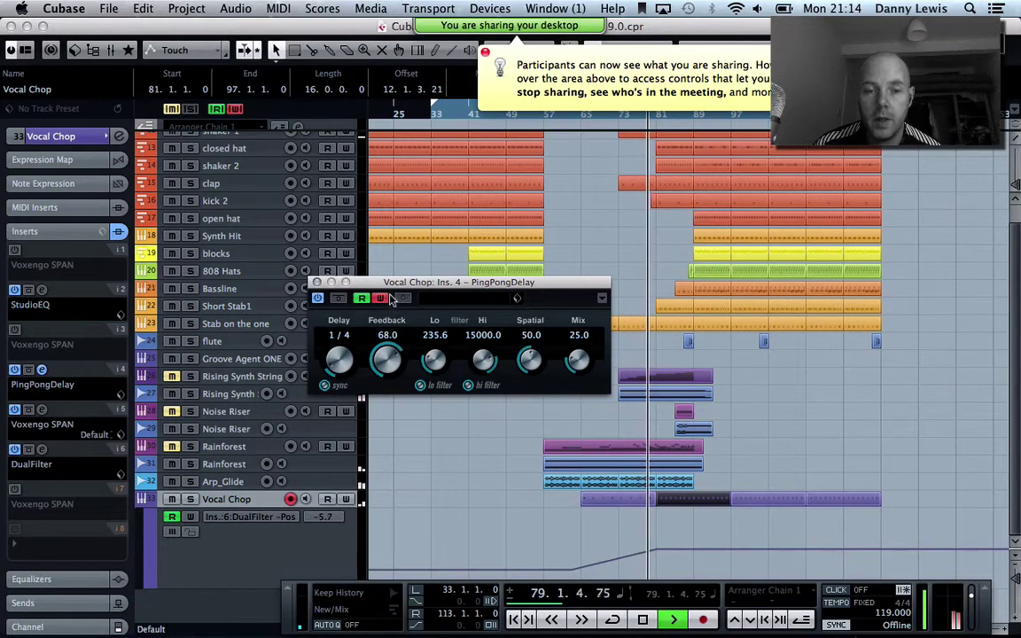
scroll(391, 293, up, 8)
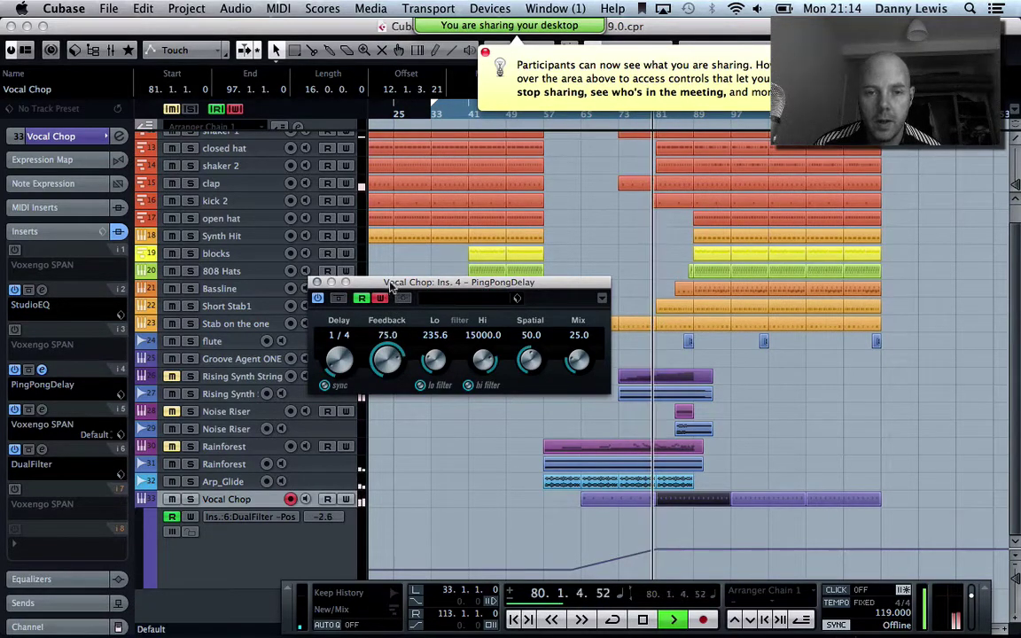
drag(390, 279, 387, 240)
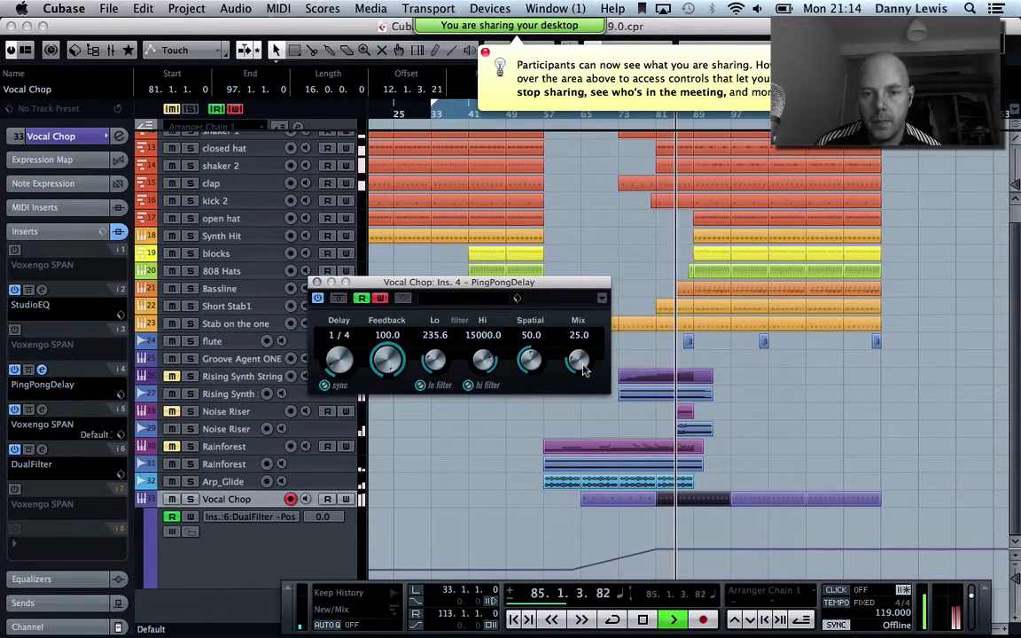
drag(578, 365, 576, 404)
- Stop playback once the mix reaches 0.0 and switch off the delay's automation writing
key(space)
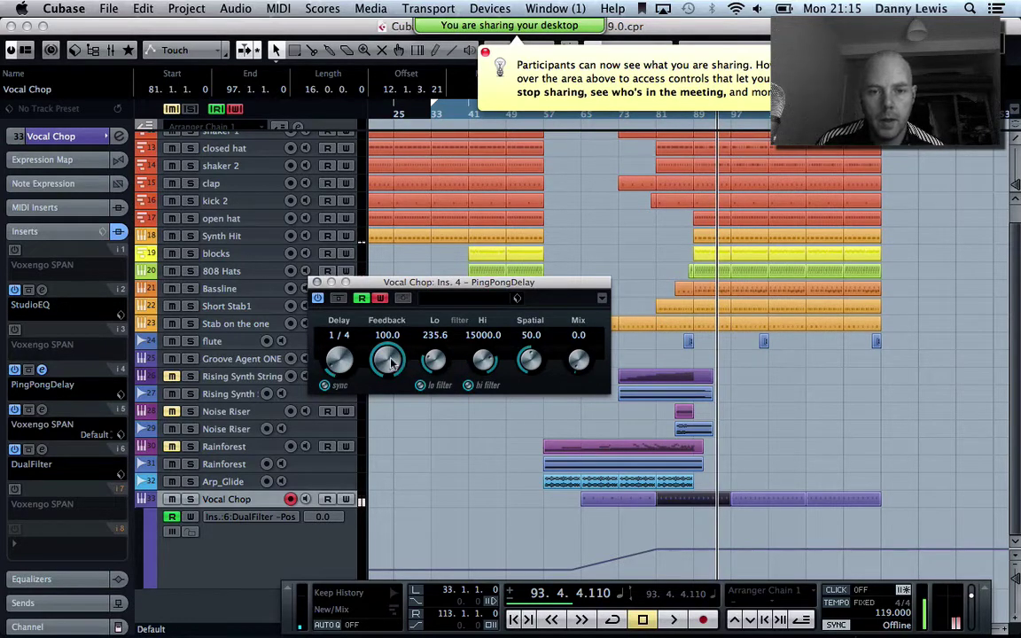
click(380, 299)
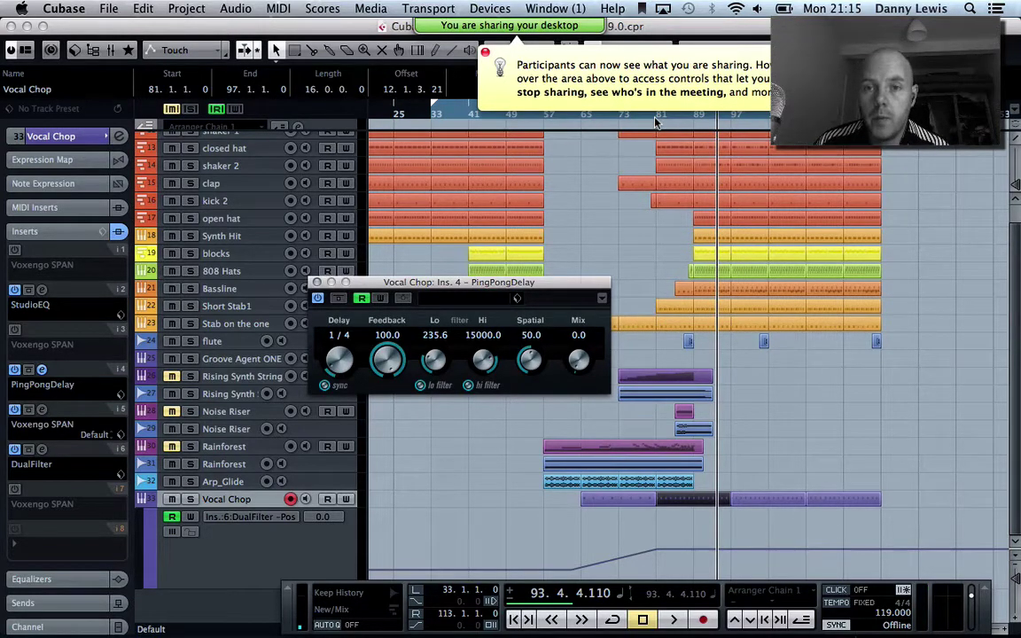
- Shorten the dark Vocal Chop event so it ends at bar 90, 9 bars long
double_click(709, 499)
key(Return)
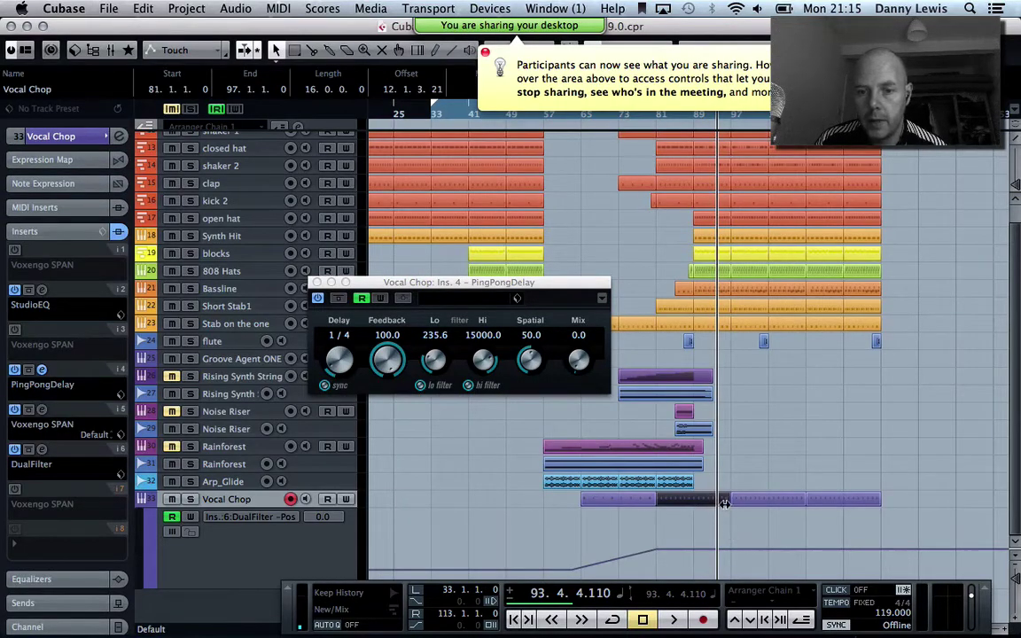
drag(727, 503, 698, 502)
- Zoom in and back out on the timeline, then start playback from bar 79
key(h)
key(h)
key(h)
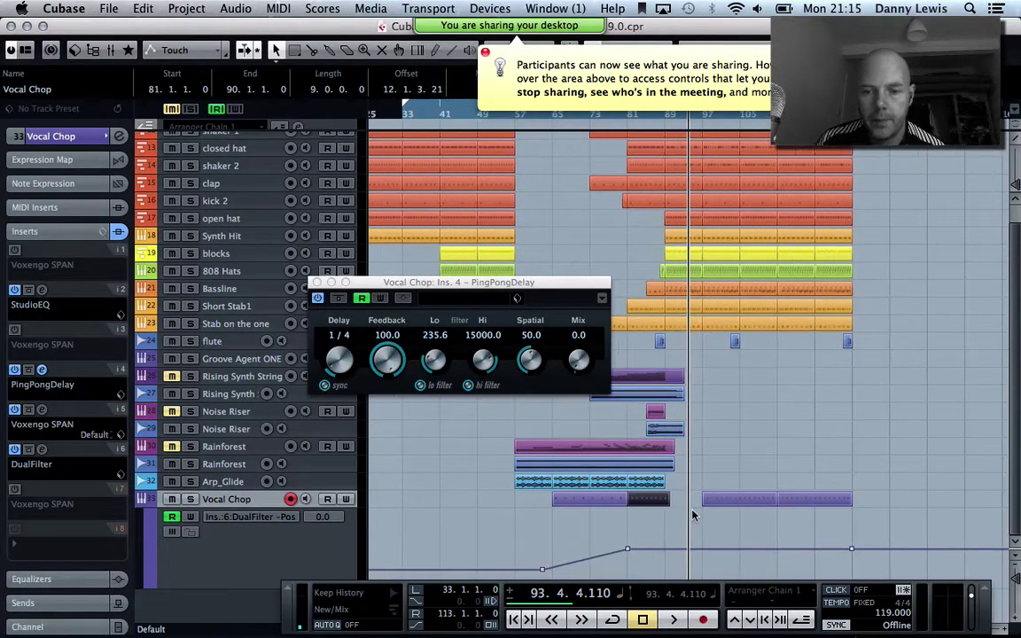
key(h)
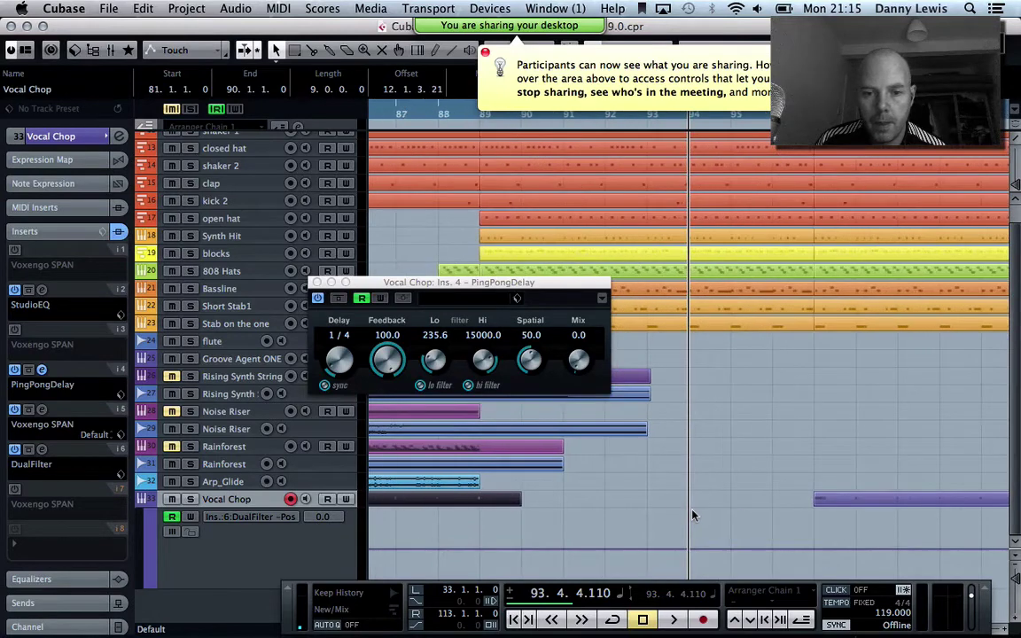
scroll(519, 502, left, 6)
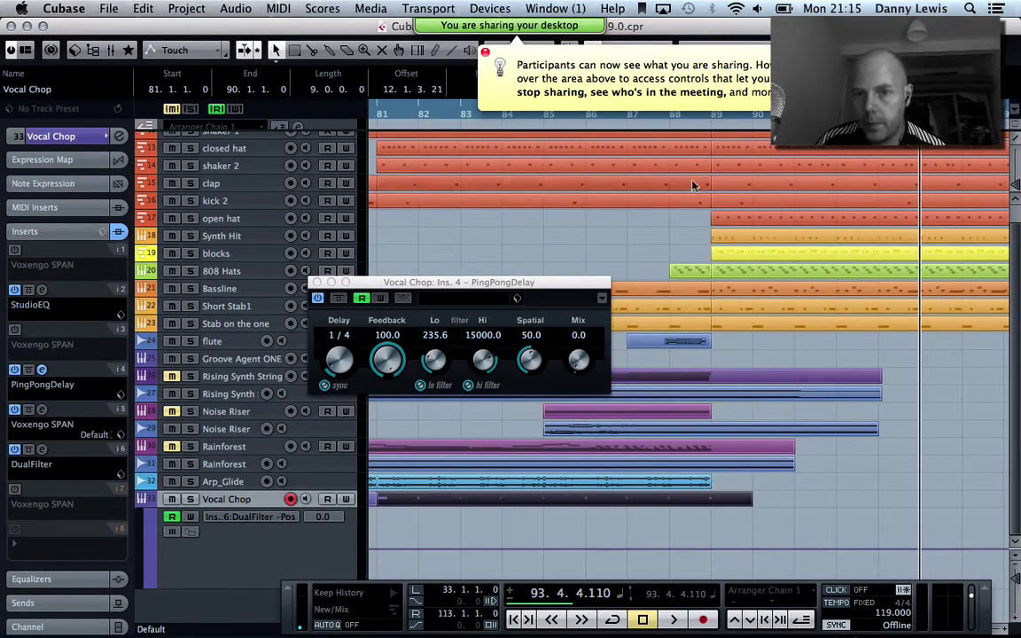
key(g)
key(g)
key(g)
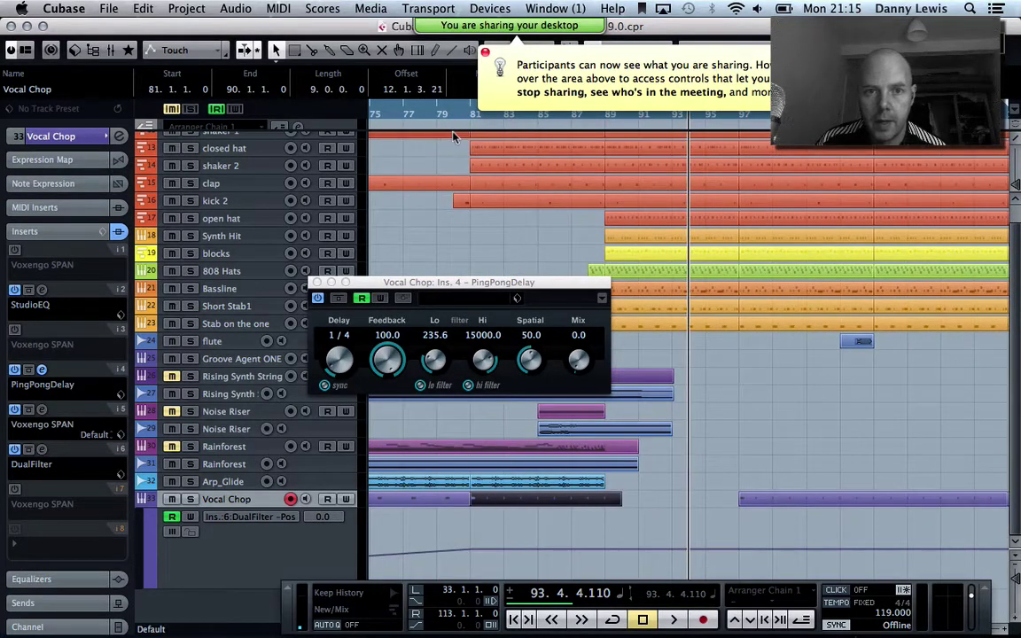
double_click(437, 112)
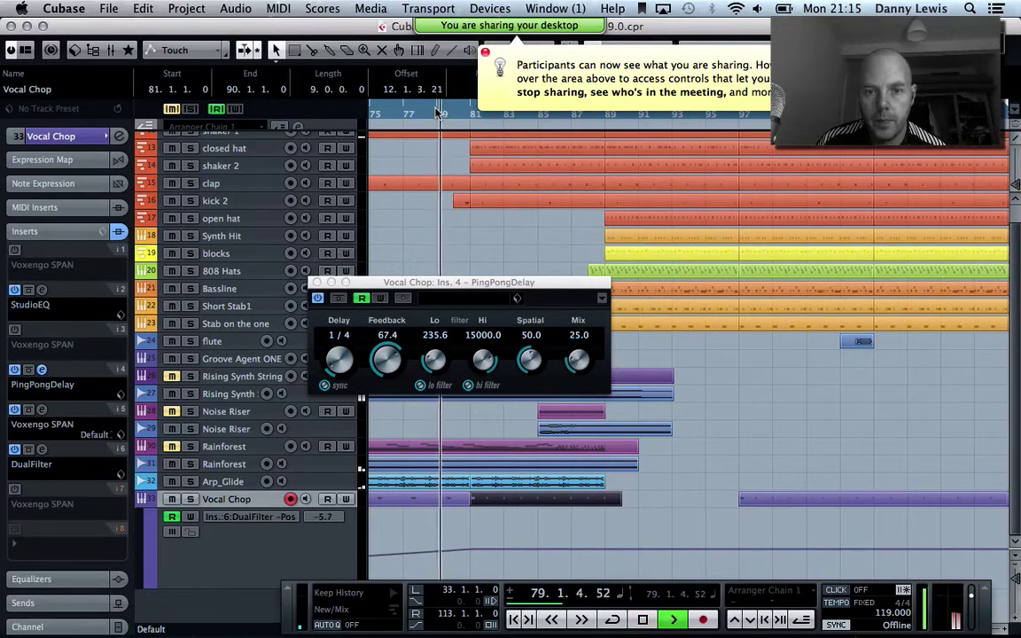
key(g)
key(g)
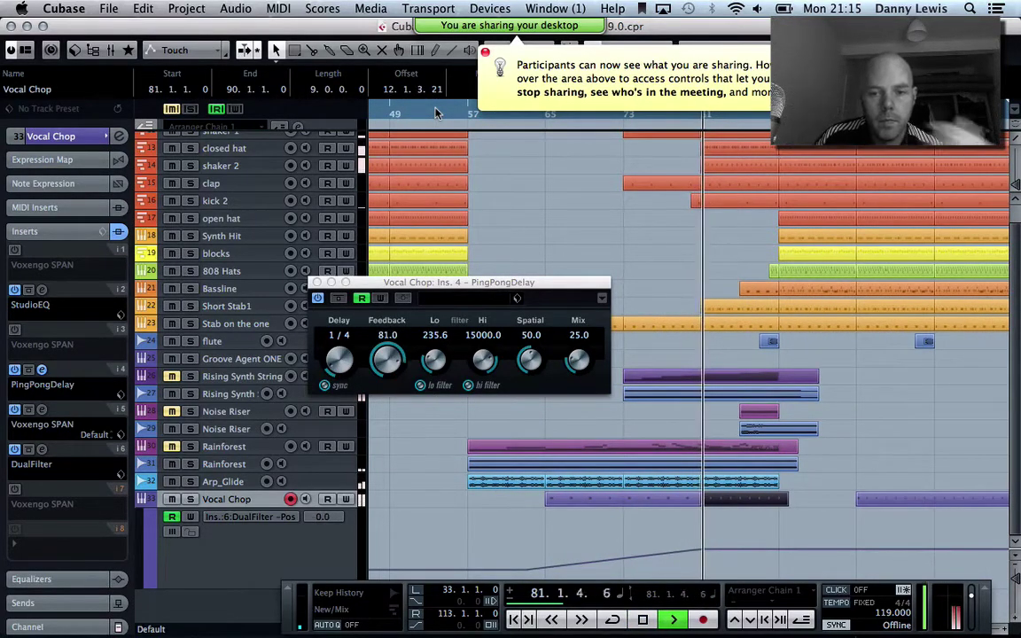
- Show the Vocal Chop track's used automation lanes for PingPongDelay feedback and mix
right_click(266, 502)
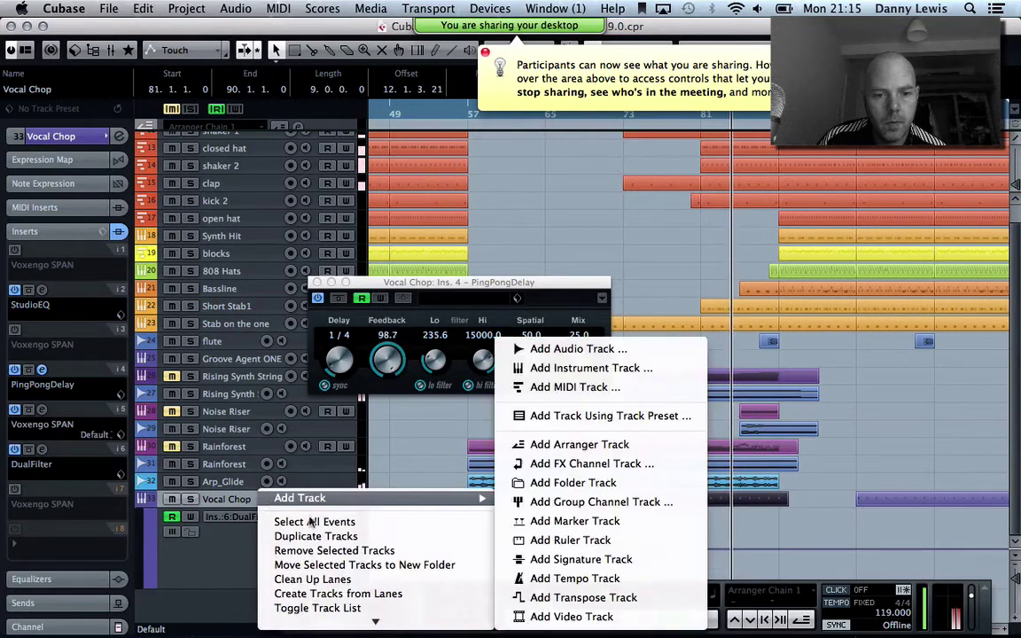
scroll(373, 585, down, 3)
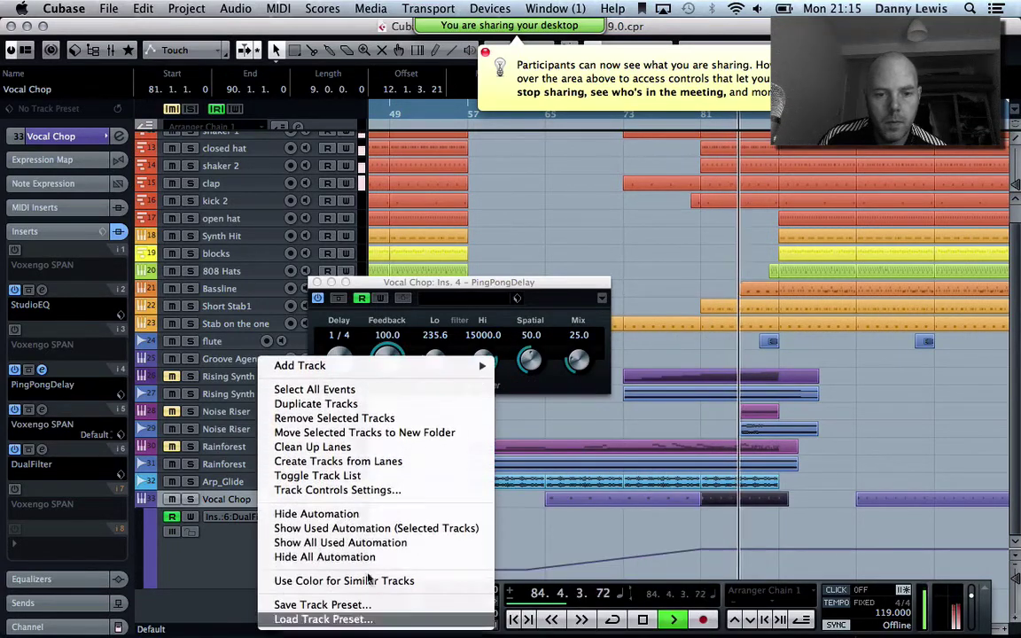
click(383, 530)
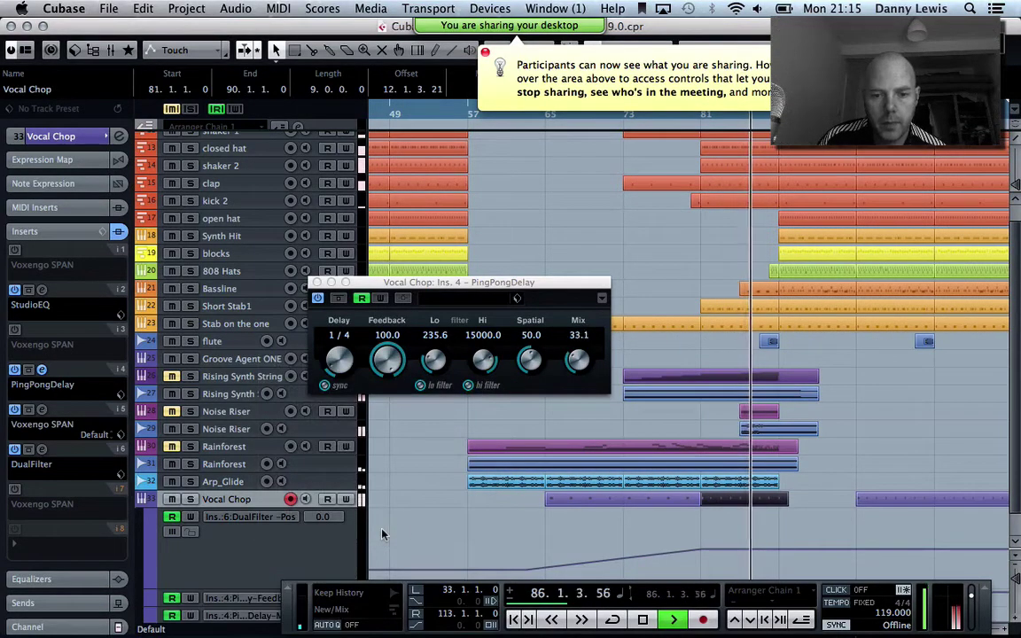
scroll(688, 474, down, 2)
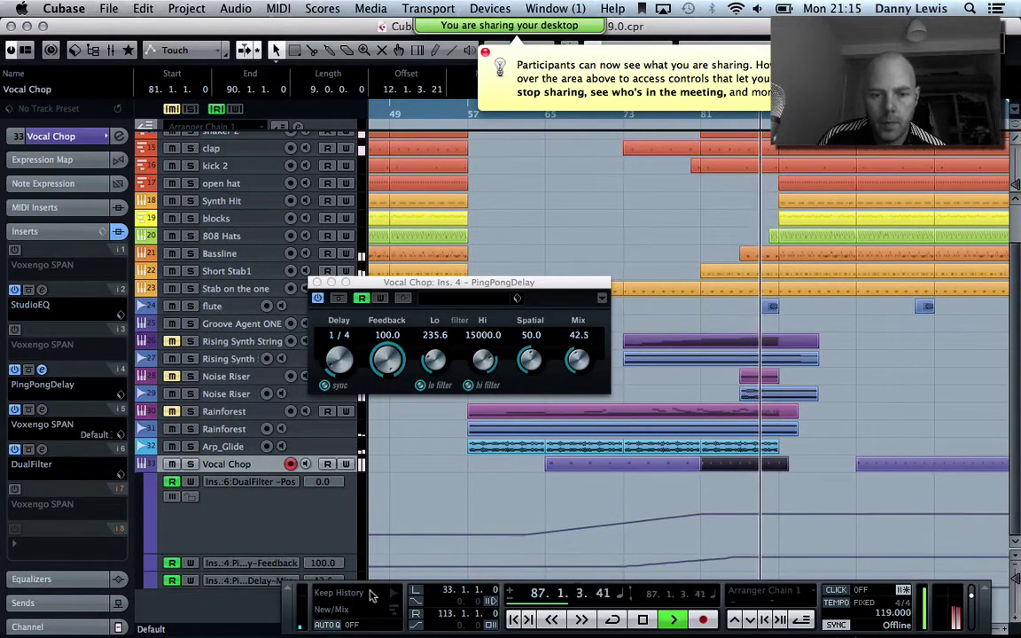
- Move the Transport panel up, audition the automation, and stop playback at bar 93
drag(293, 613, 201, 231)
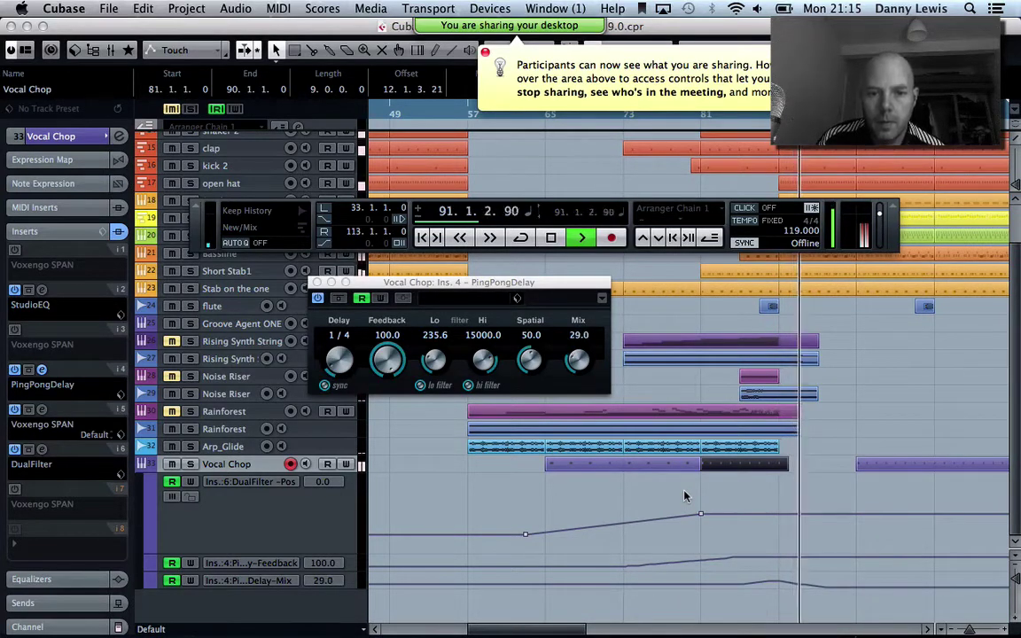
key(space)
double_click(774, 469)
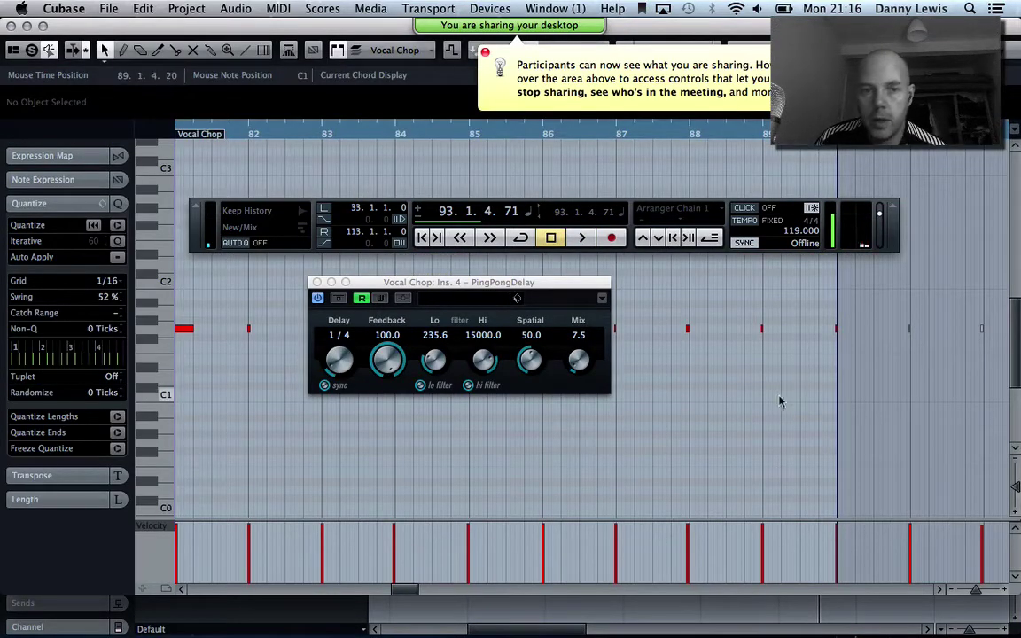
key(Escape)
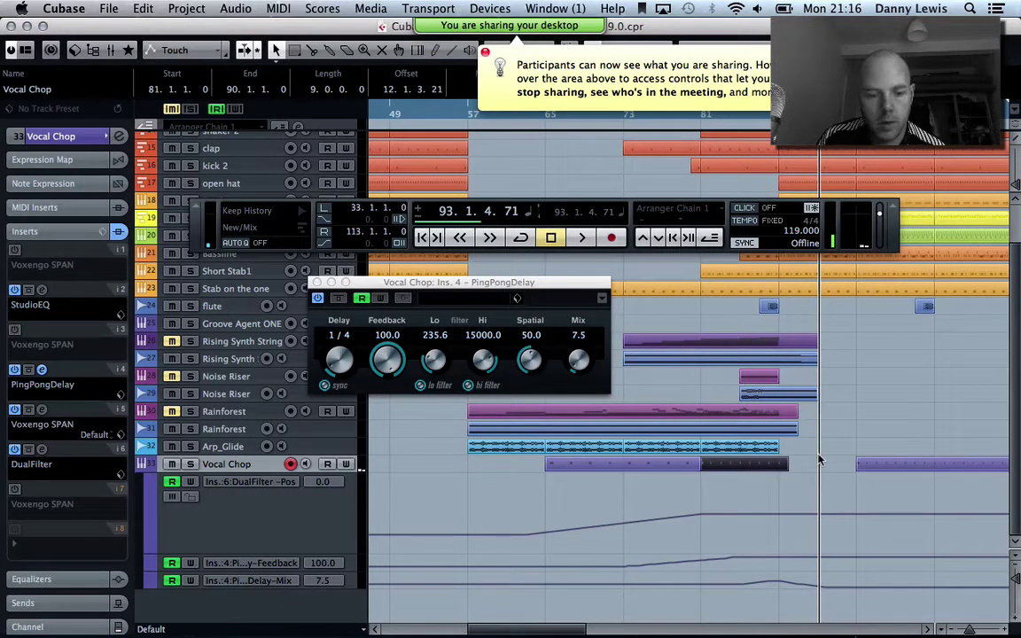
- Zoom in around bars 88–89, trim the Vocal Chop event's end to bar 89, then zoom out
click(364, 50)
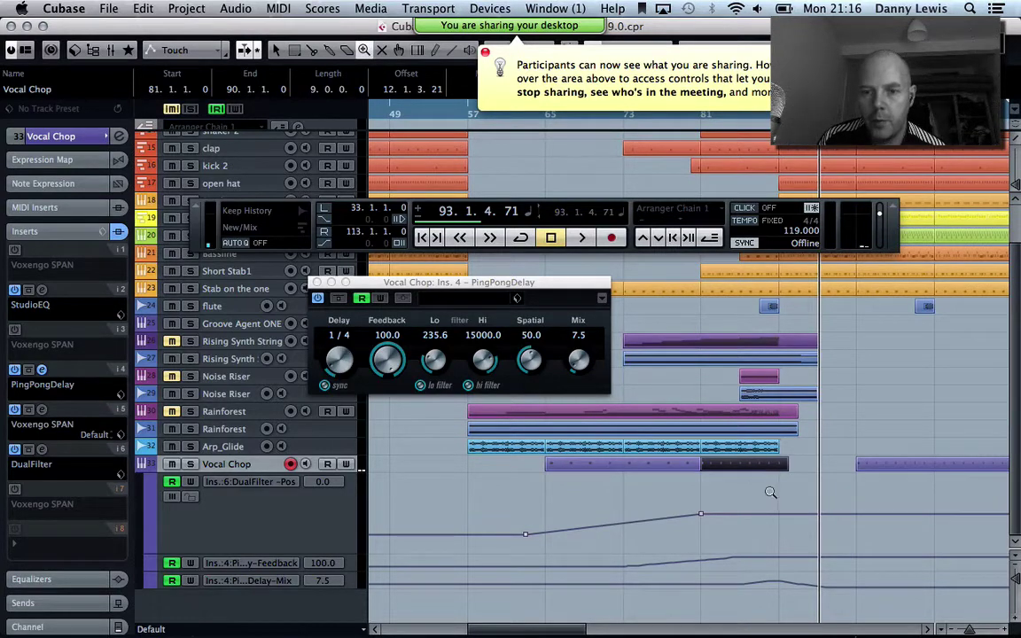
drag(771, 448, 800, 447)
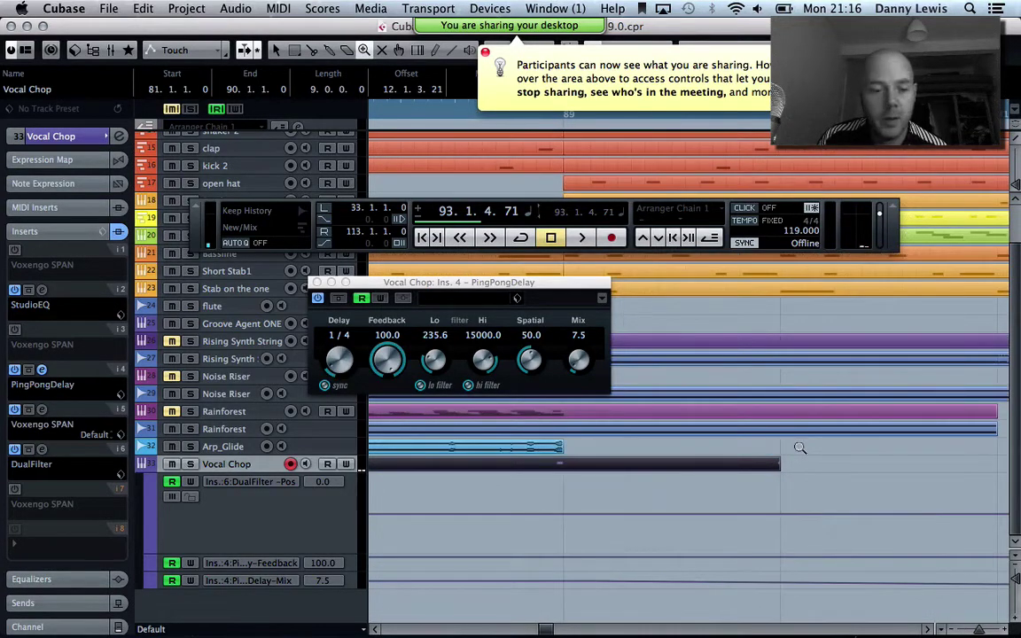
drag(1016, 581, 1016, 578)
click(1016, 578)
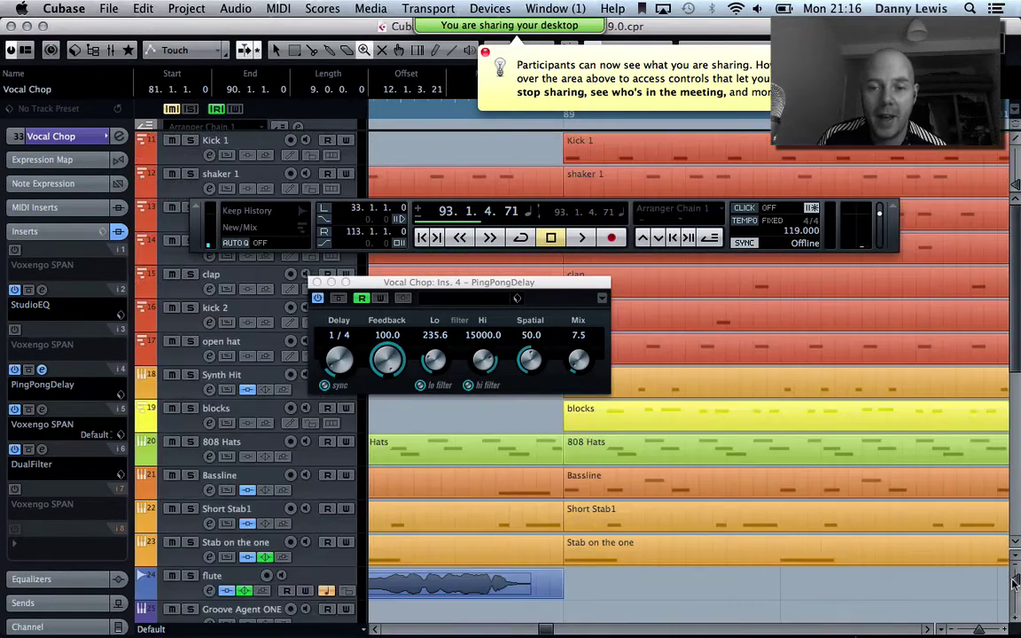
scroll(879, 411, down, 8)
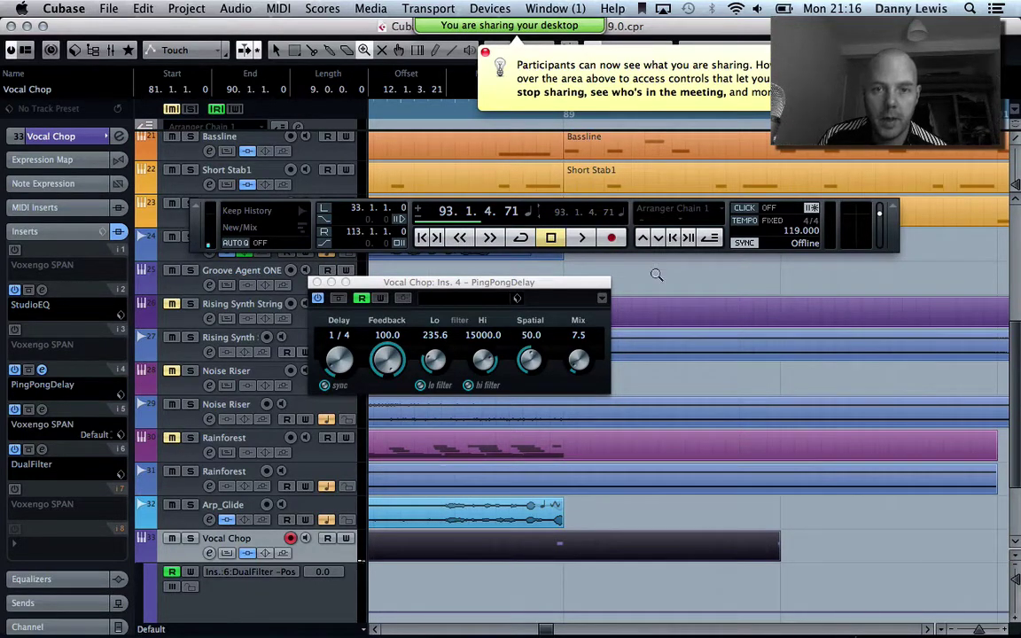
click(277, 49)
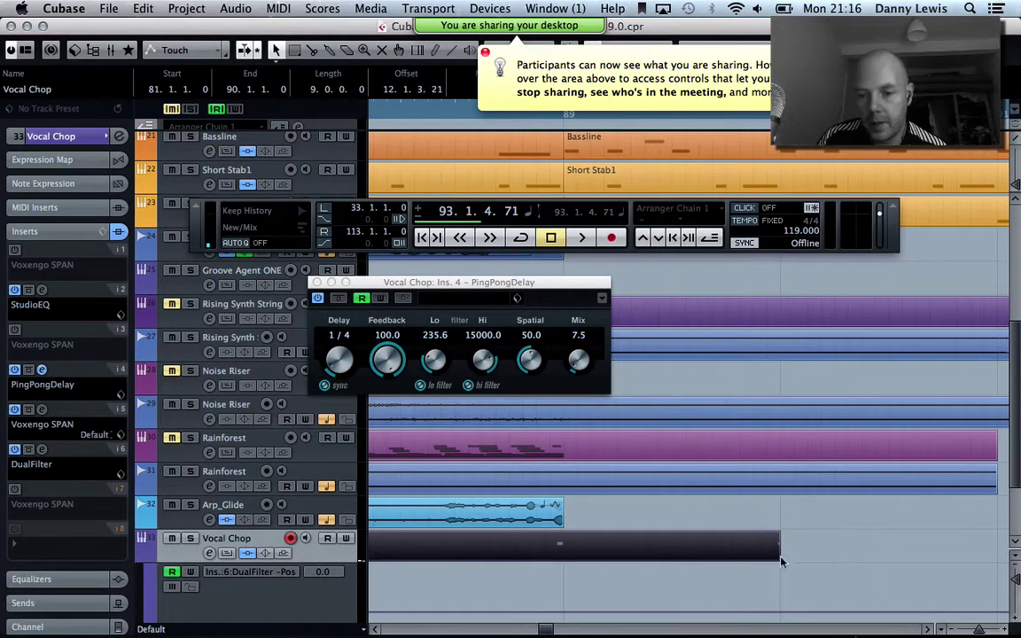
drag(778, 556, 633, 556)
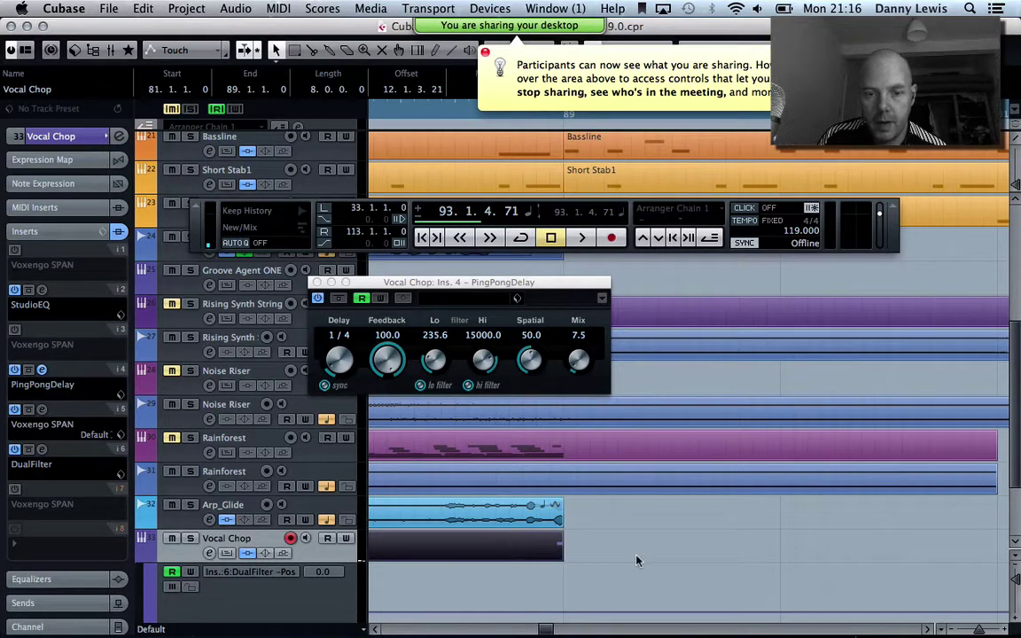
key(g)
key(g)
key(g)
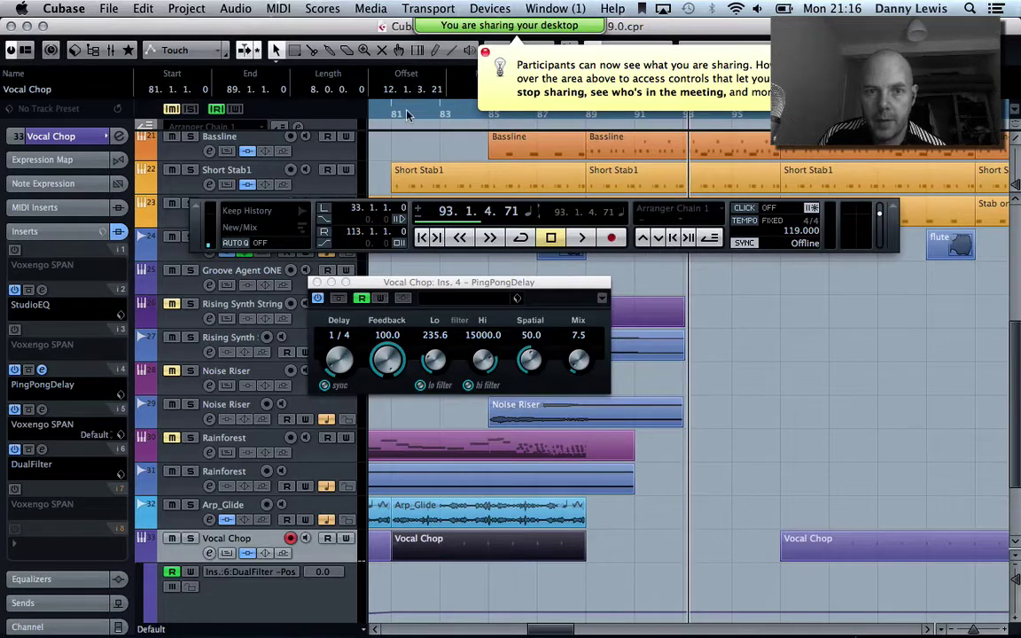
- Enable Write on the PingPongDelay and record the Lo filter sweeping up to 204.0 from bar 82
double_click(372, 113)
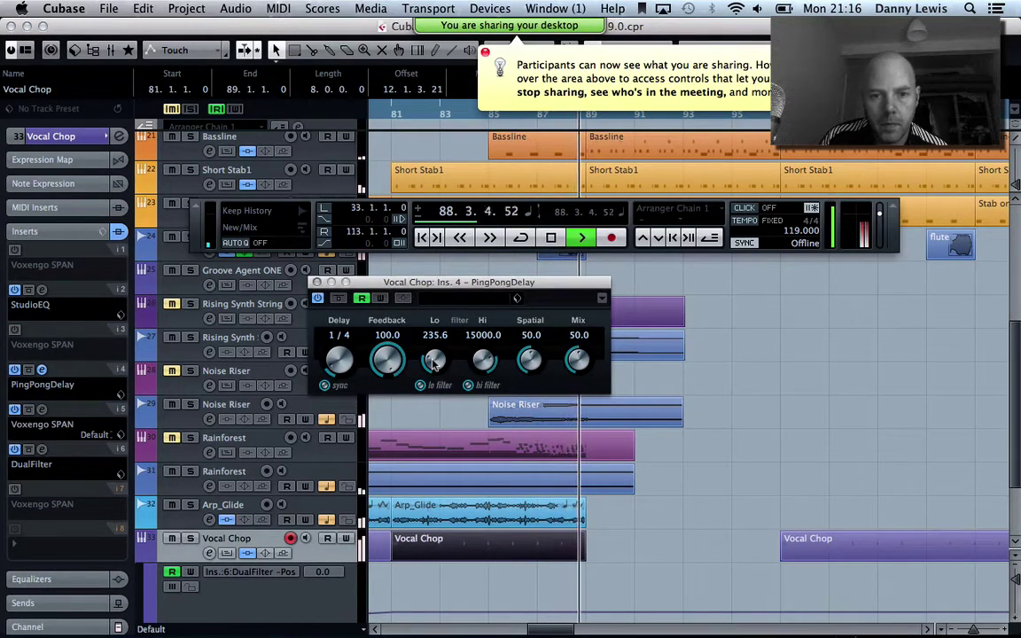
mouse_move(433, 363)
mouse_down()
mouse_move(436, 319)
mouse_move(436, 368)
mouse_up()
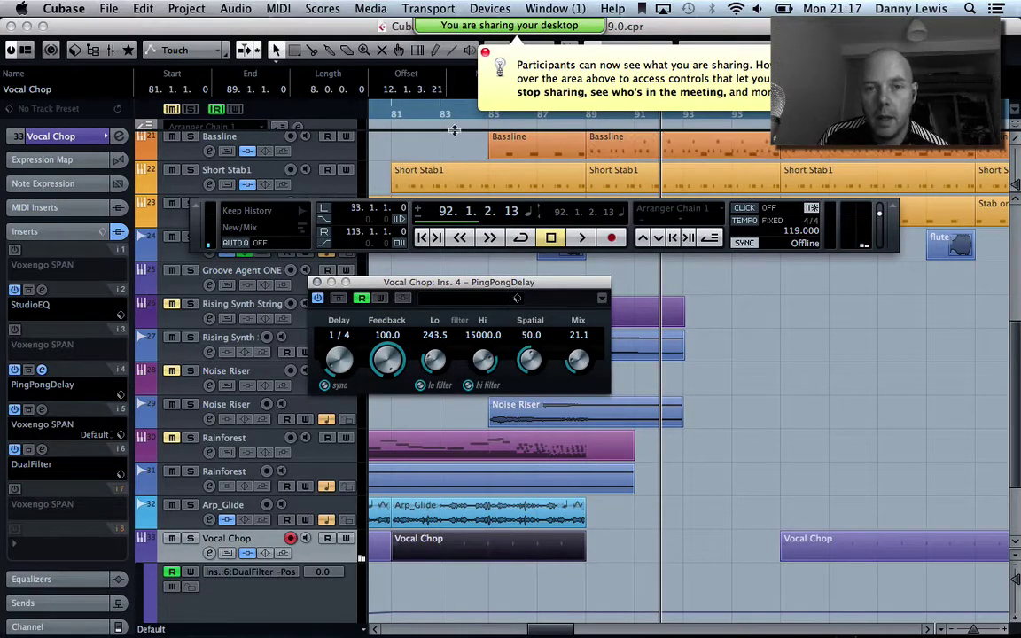
click(380, 298)
double_click(415, 114)
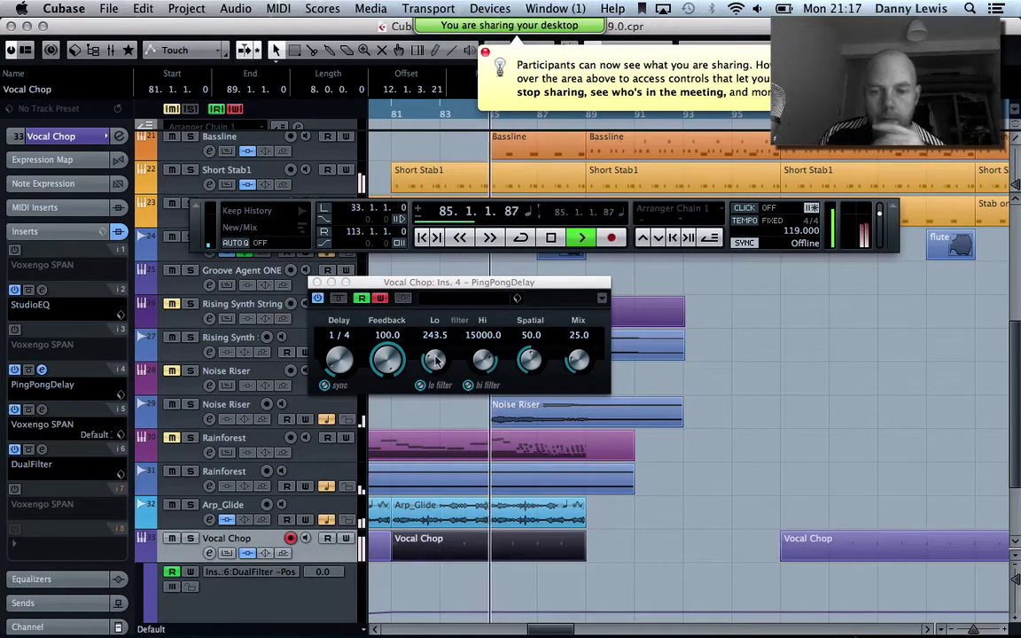
key(XF86AudioRaiseVolume)
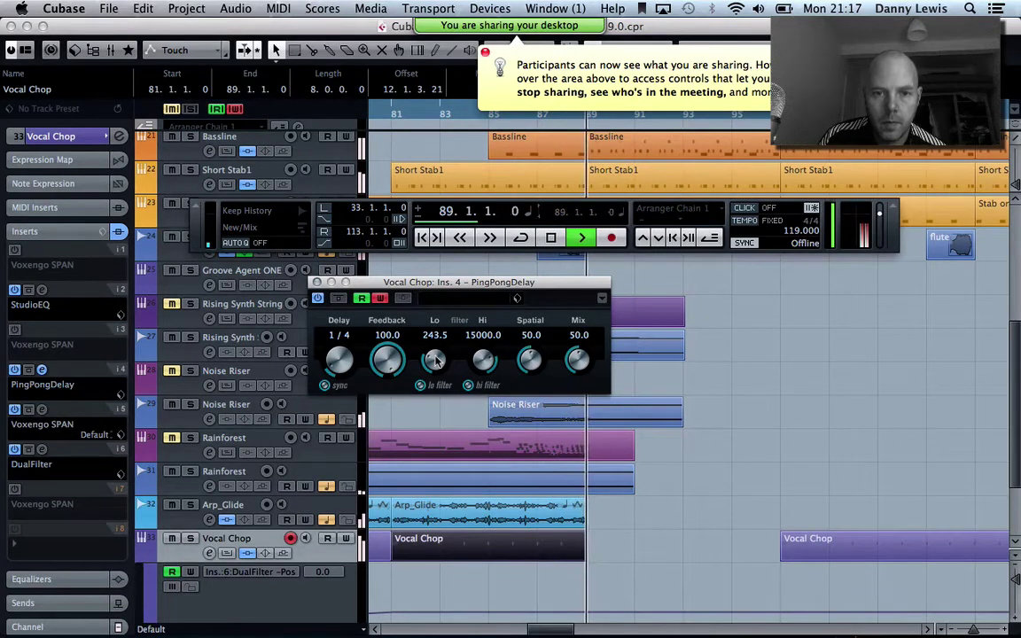
mouse_move(435, 355)
mouse_down()
mouse_move(436, 310)
mouse_move(435, 360)
mouse_up()
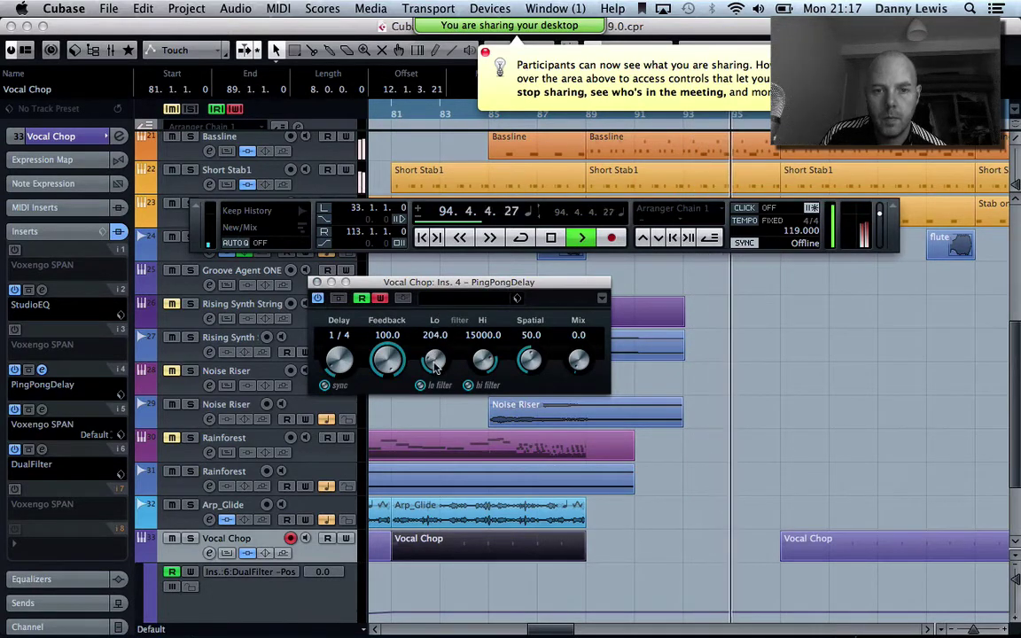
- Stop playback at bar 95 and turn off the PingPongDelay's Write automation
key(space)
click(381, 299)
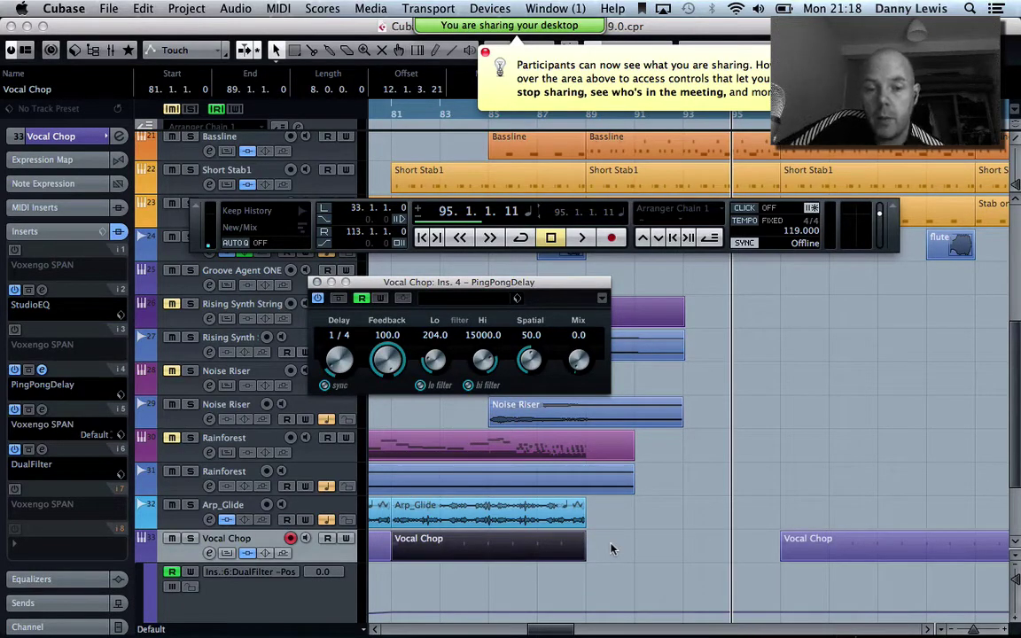
- Zoom out horizontally to show roughly bars 33 to 105 of the arrangement
key(g)
key(g)
key(g)
key(g)
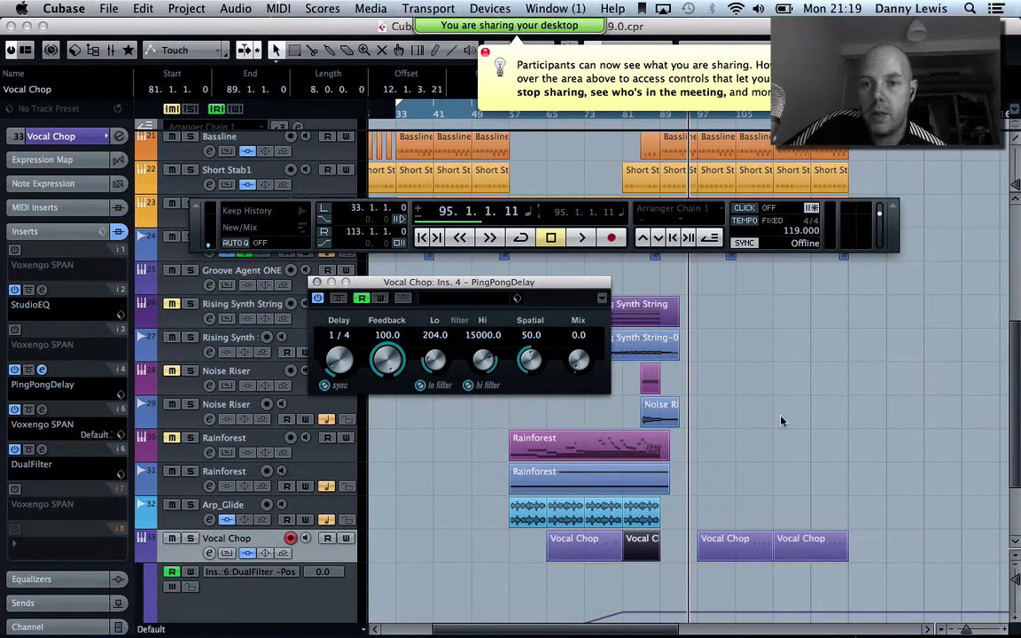
- Scroll across the arrangement timeline and move the PingPongDelay window to the lower right
scroll(767, 432, right, 10)
scroll(767, 432, left, 3)
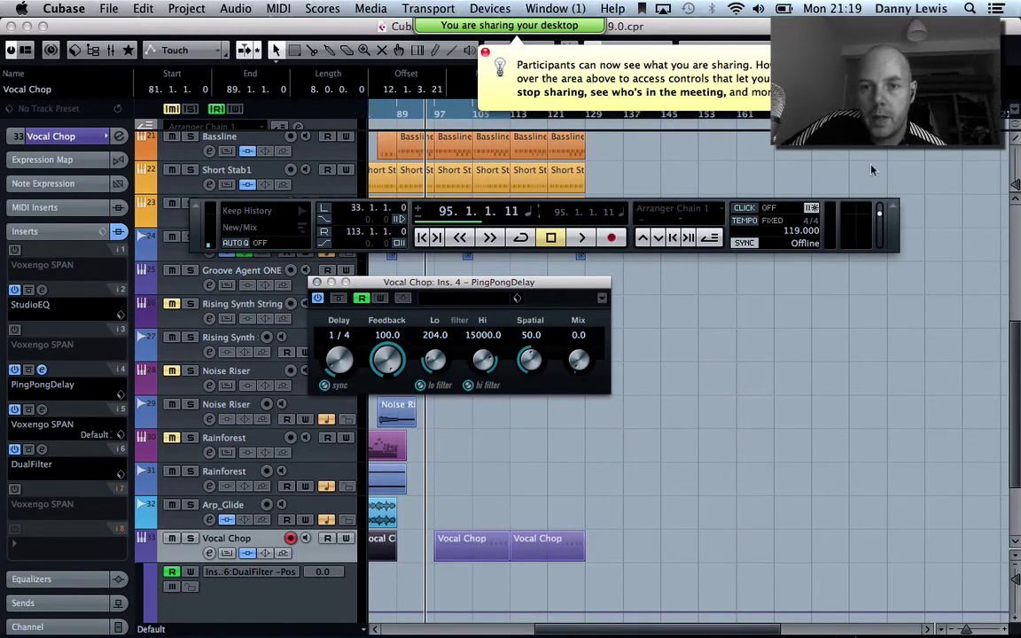
scroll(785, 321, left, 12)
scroll(786, 321, right, 1)
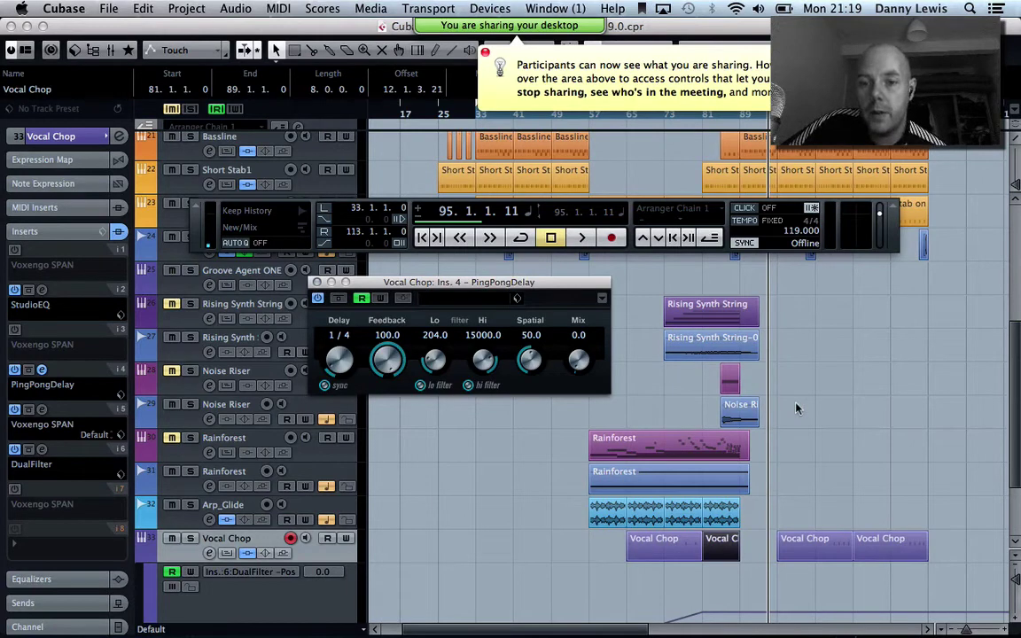
scroll(796, 408, right, 2)
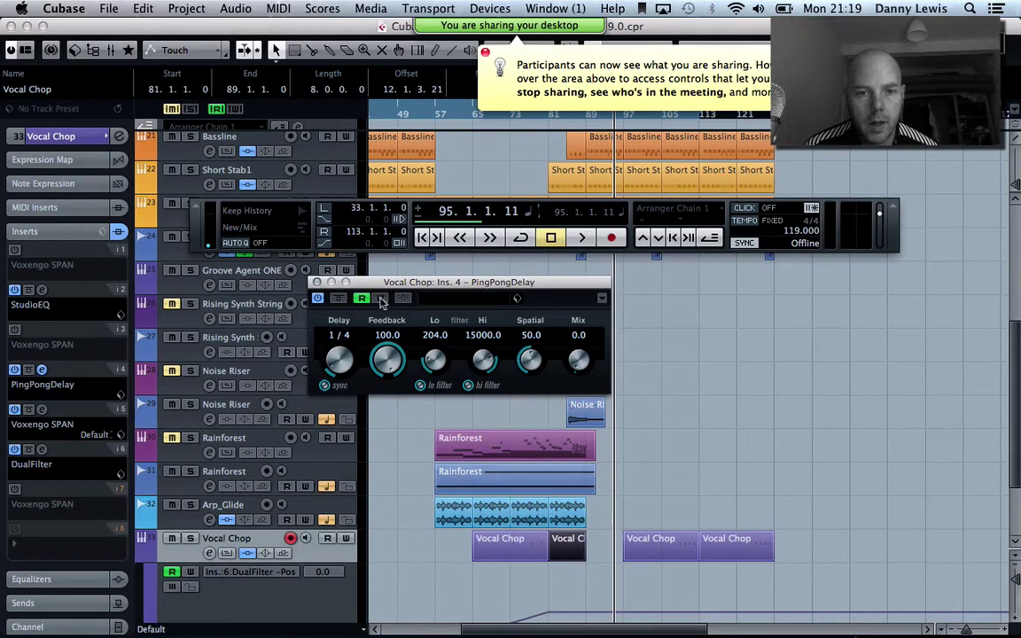
drag(377, 284, 634, 445)
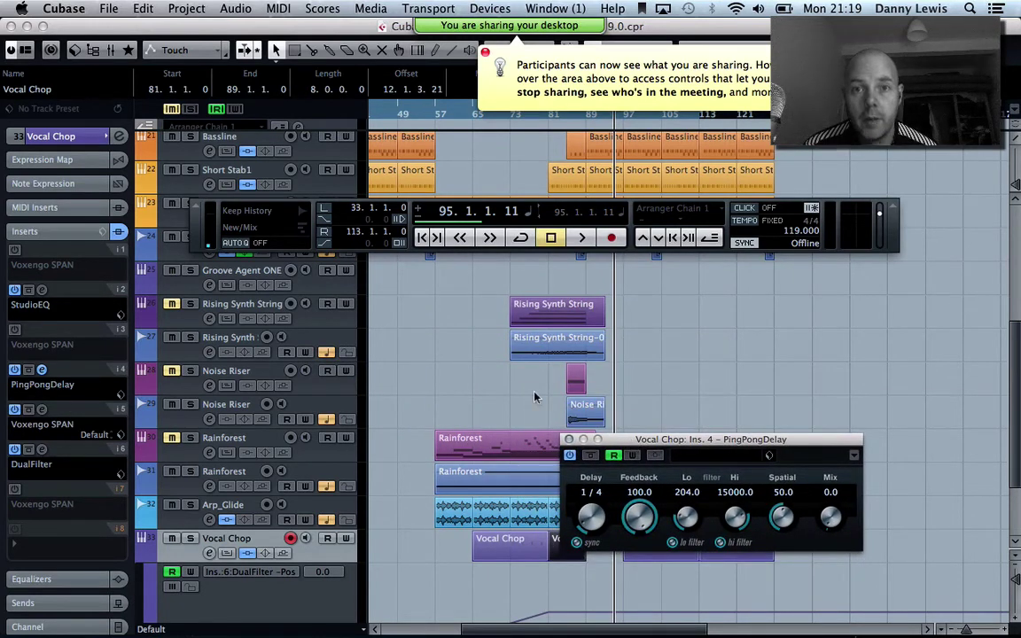
- Move the Transport panel down, select Short Stab1, and open then close its Groove Agent ONE instrument
scroll(534, 397, left, 3)
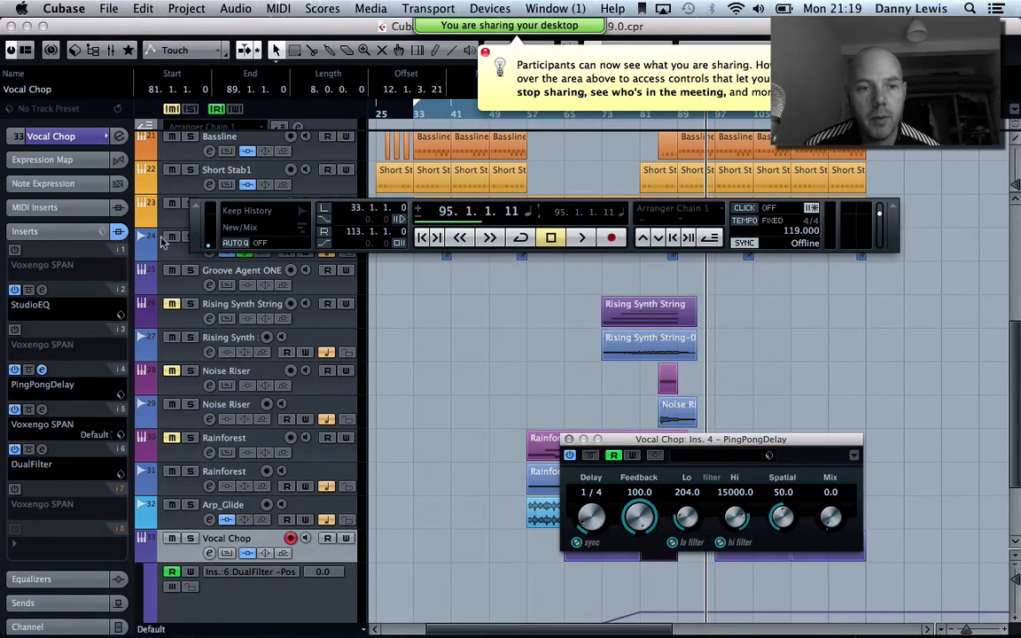
drag(193, 238, 352, 443)
click(283, 172)
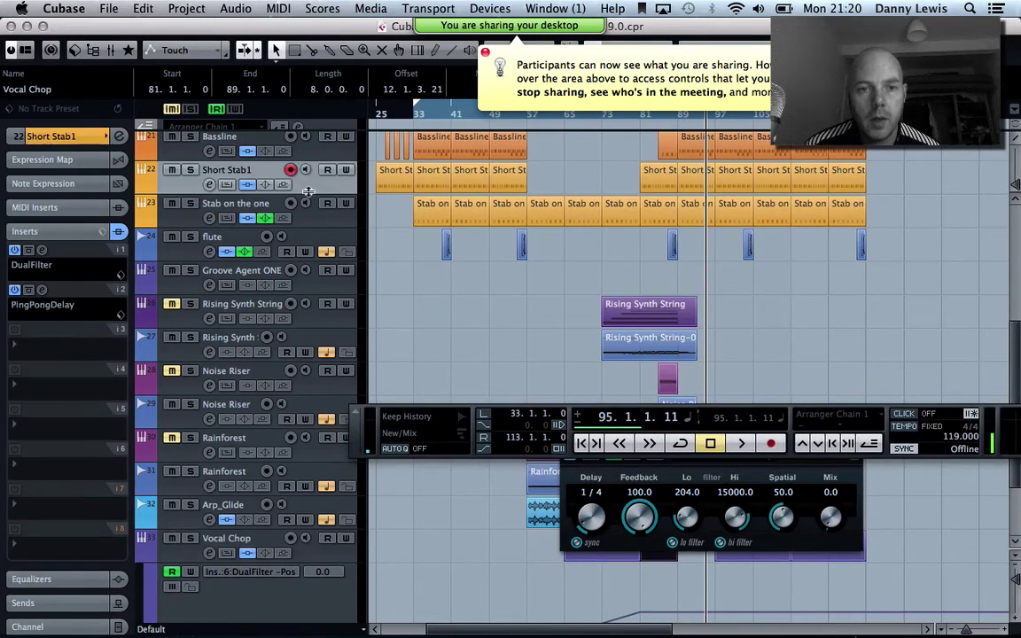
click(21, 137)
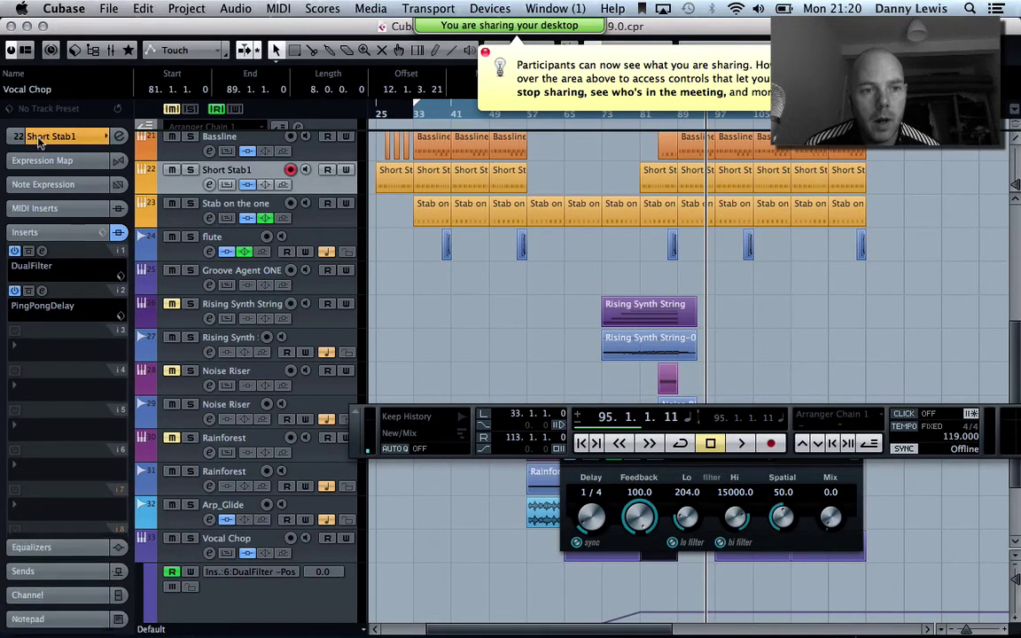
click(120, 289)
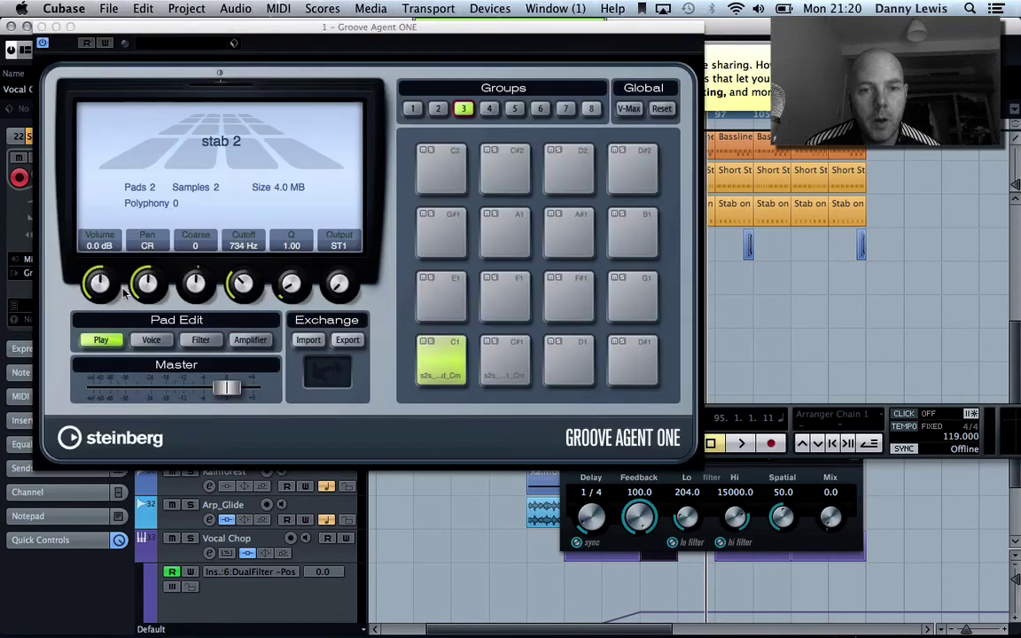
click(40, 28)
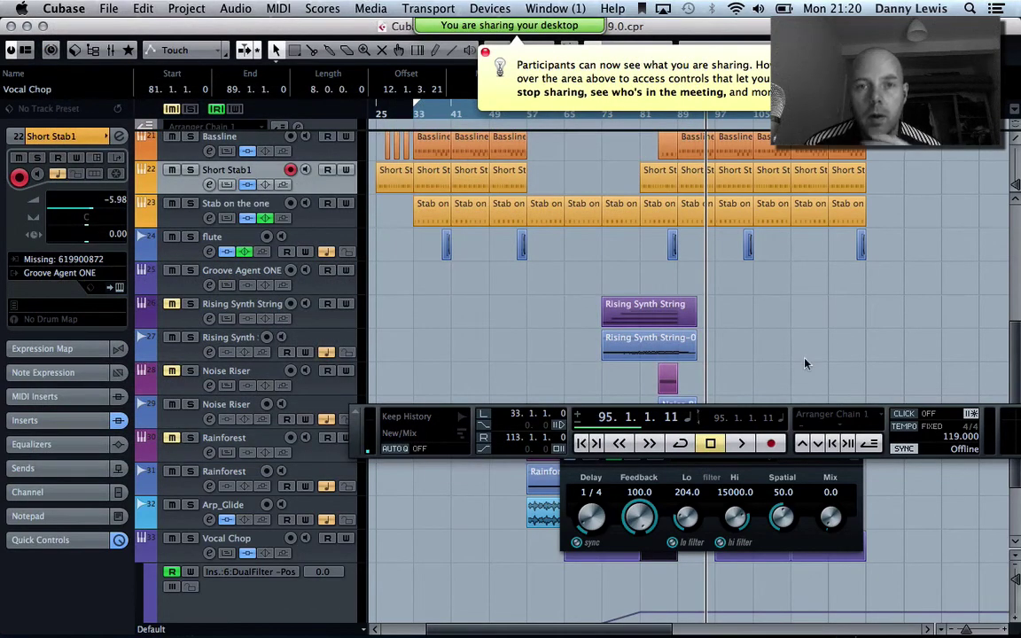